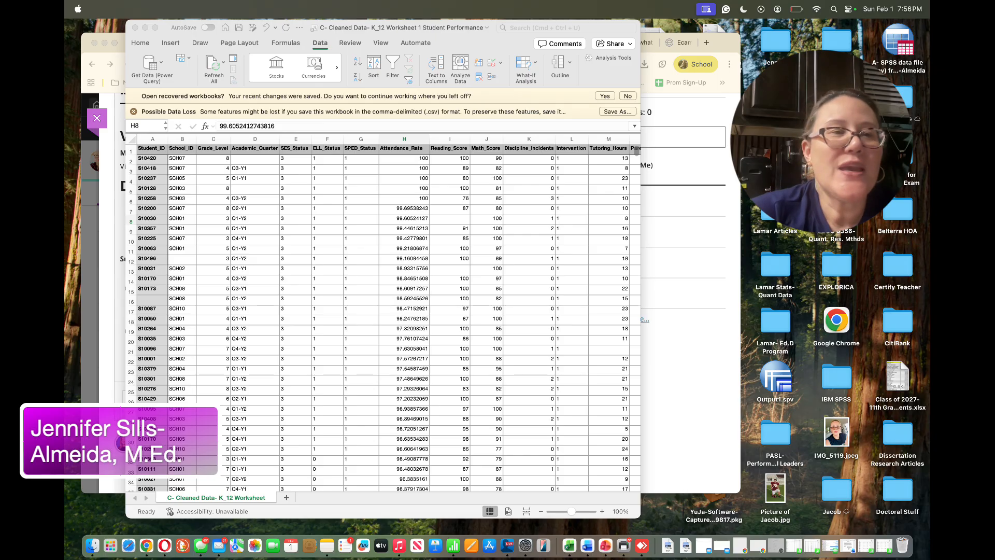
Examine the coded SES_Status, ELL_Status, SPED_Status and Intervention columns in the worksheet
left_click(377, 254)
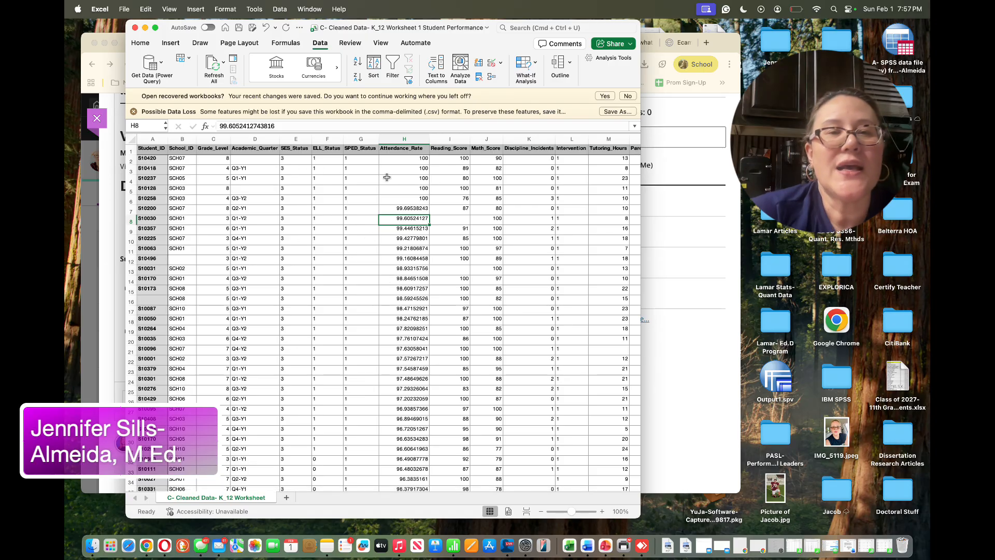
left_click(292, 154)
left_click_drag(292, 154, 307, 341)
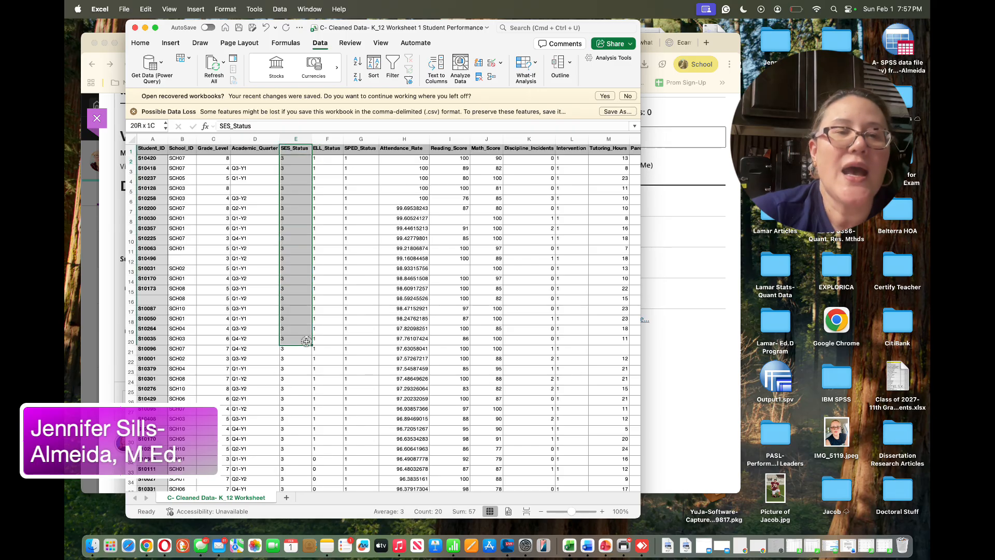
left_click_drag(326, 153, 338, 334)
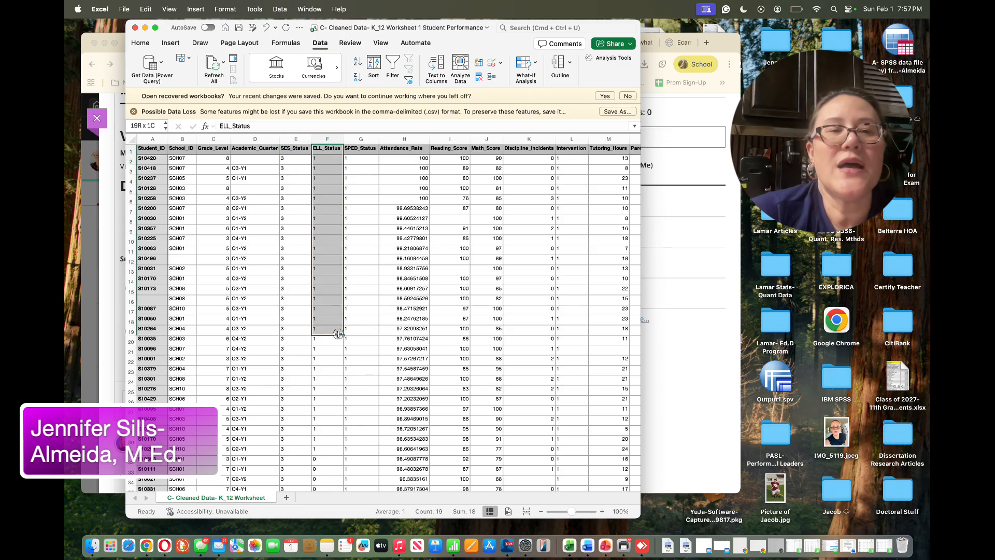
left_click_drag(358, 153, 366, 313)
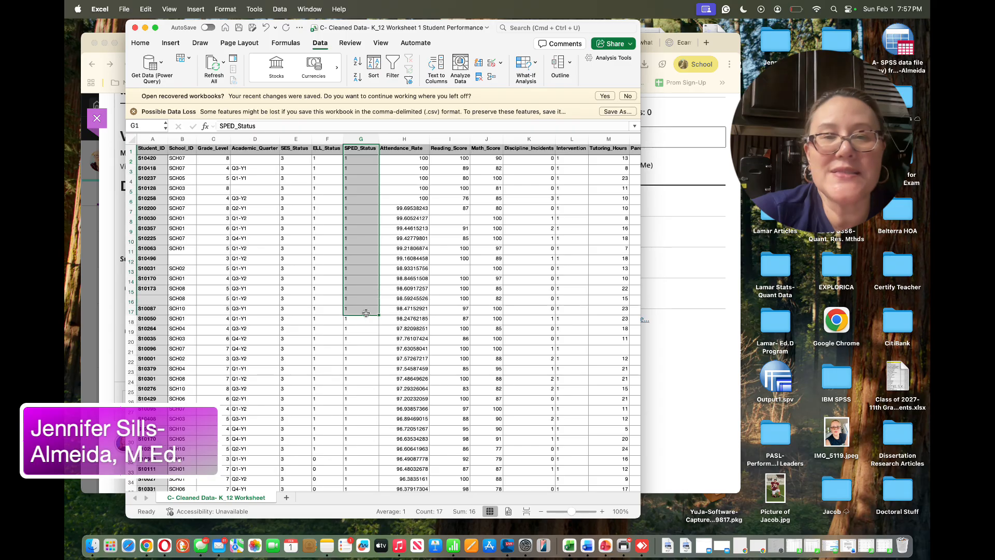
left_click_drag(572, 151, 577, 335)
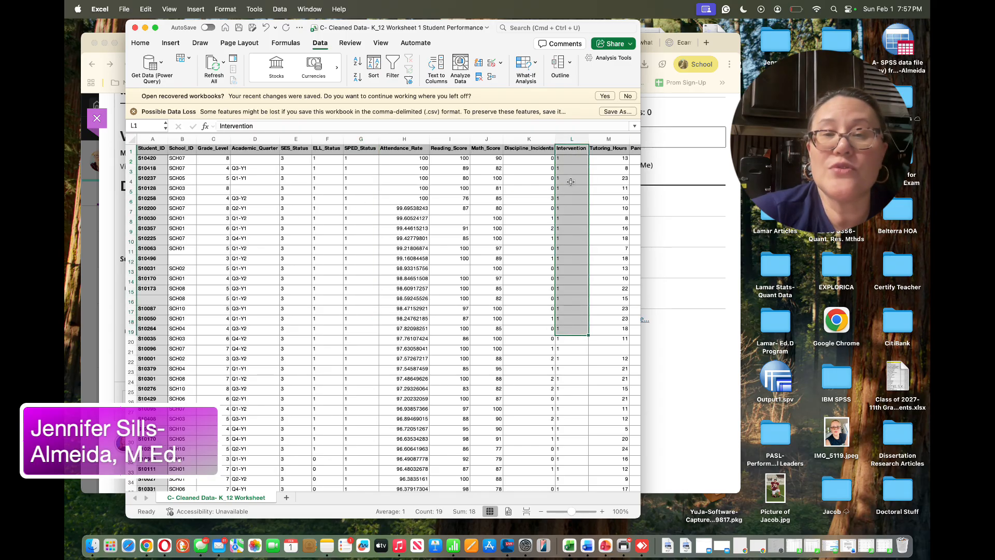
left_click(277, 229)
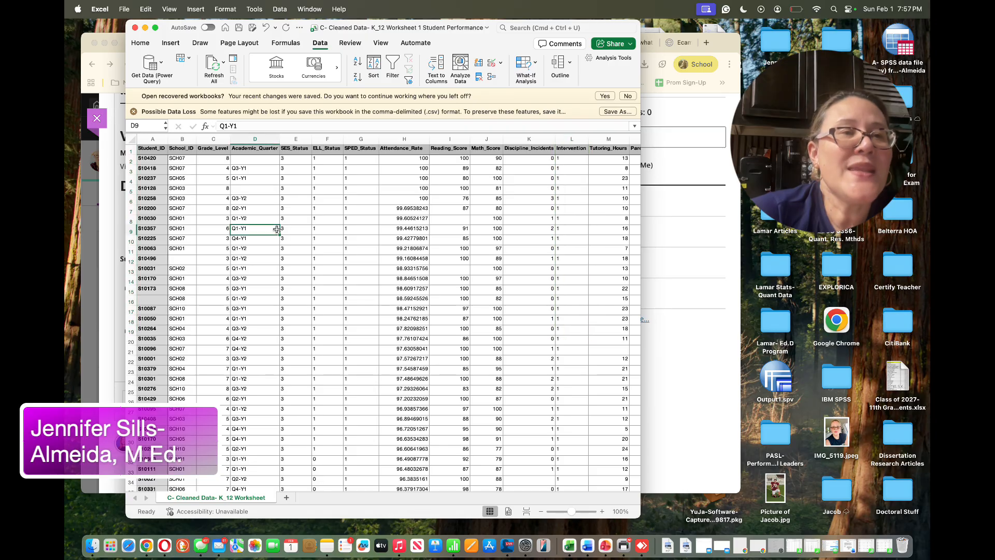
Save the workbook as a CSV UTF-8 (Comma delimited) file in the Data folder, replacing the existing file
left_click(125, 10)
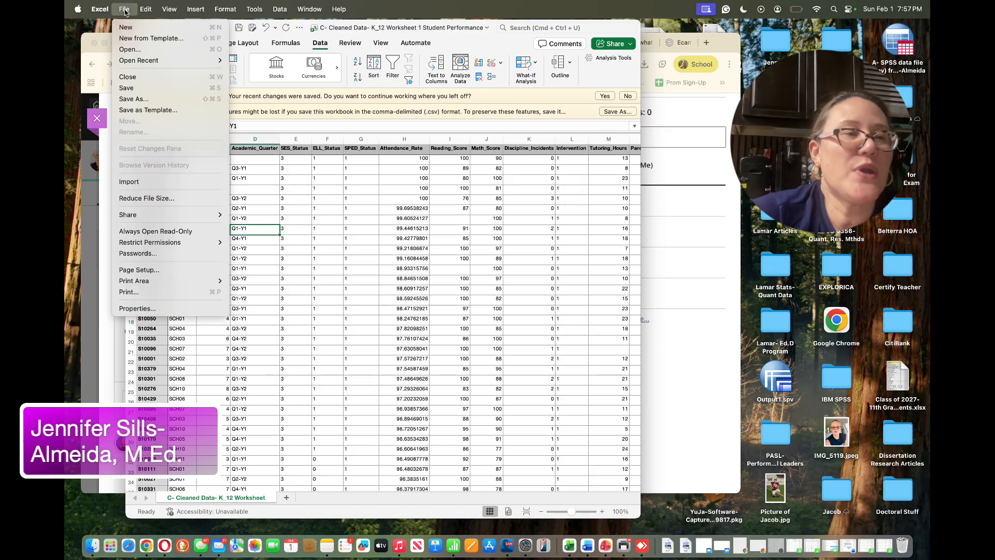
left_click(153, 100)
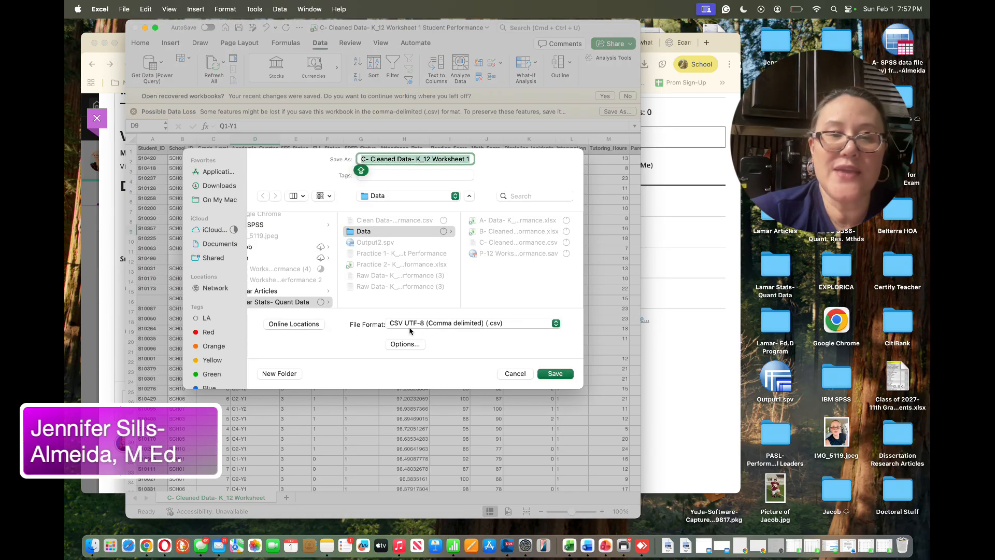
left_click(556, 324)
left_click(558, 328)
left_click(563, 379)
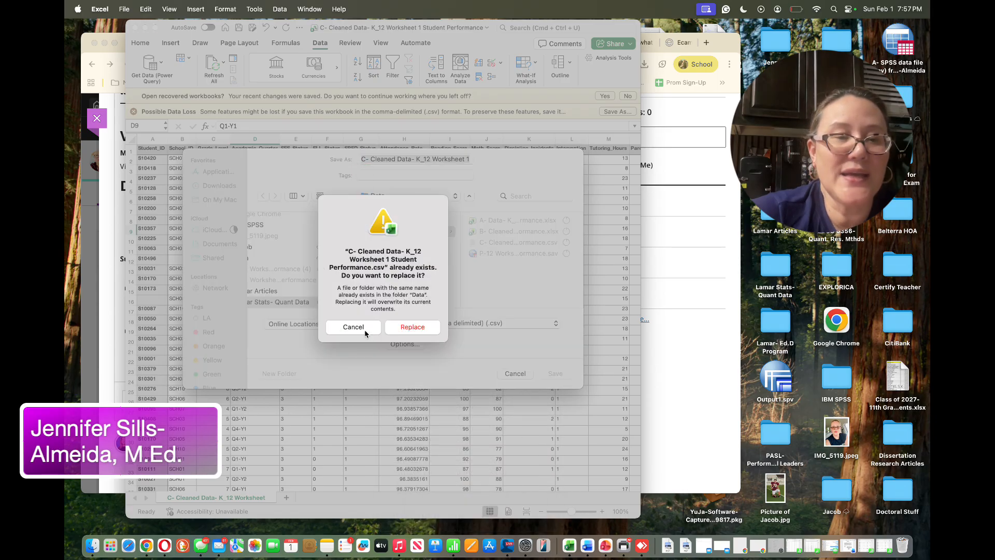
left_click(407, 332)
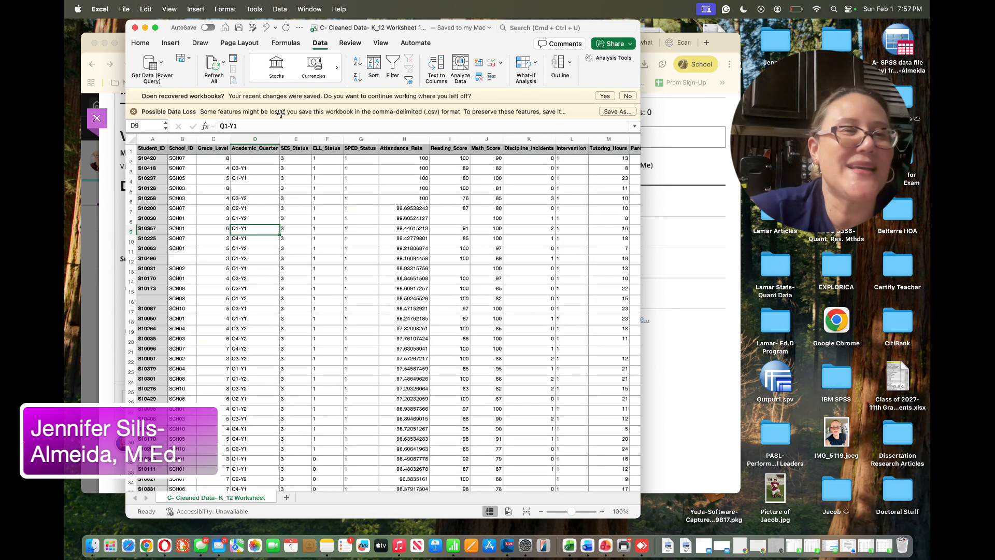
Search for SPSS in Launchpad and launch IBM SPSS Statistics
mouse_move(168, 27)
left_mouse_down()
mouse_move(229, 37)
mouse_move(154, 27)
left_mouse_up()
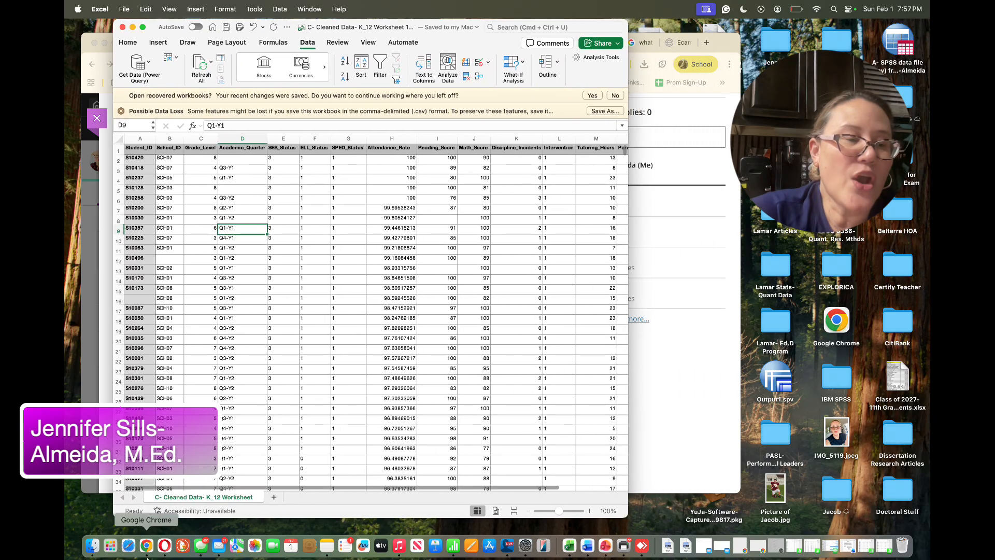
left_click(111, 545)
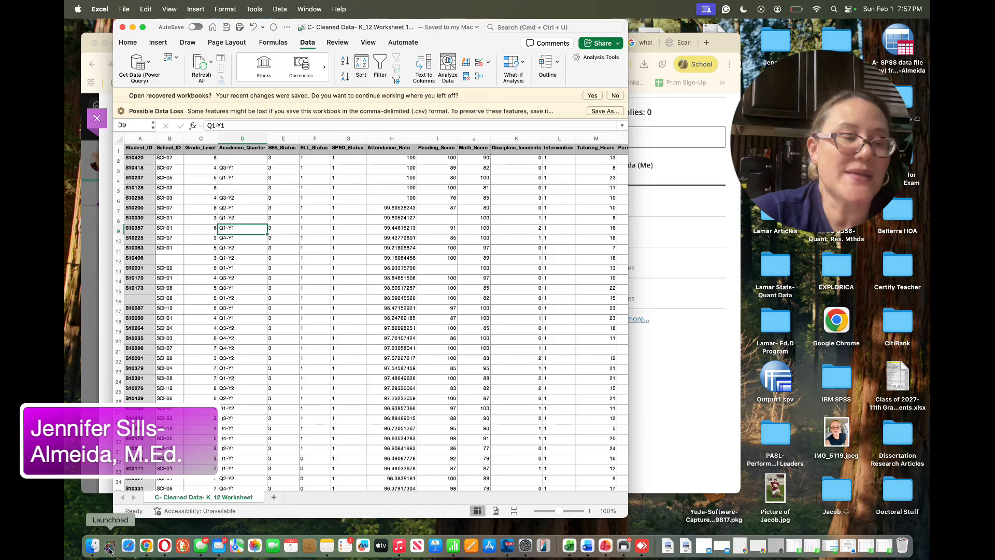
left_click(501, 41)
type("SPSS")
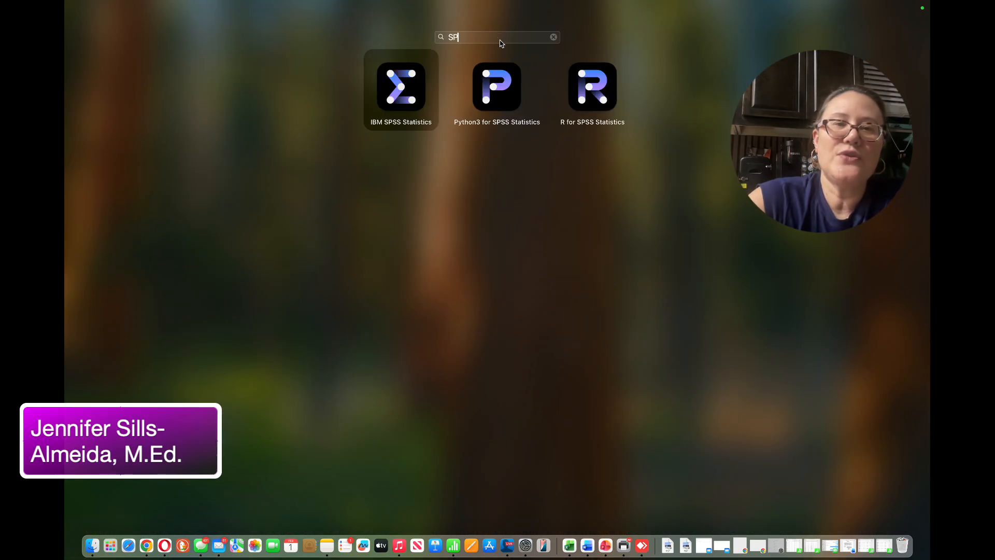
left_click(398, 89)
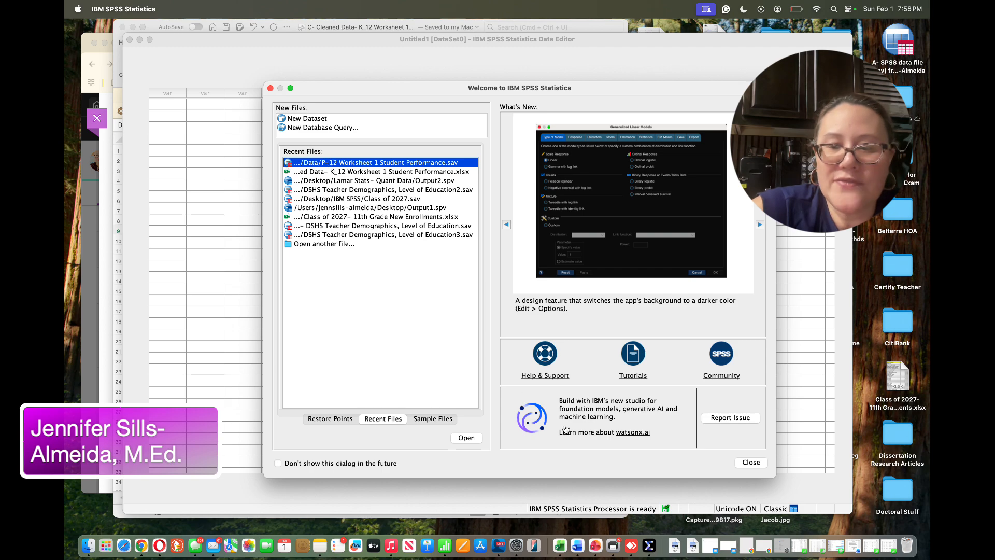
Open the recent P-12 Worksheet 1 Student Performance.sav dataset and show its variable definitions
left_click(470, 438)
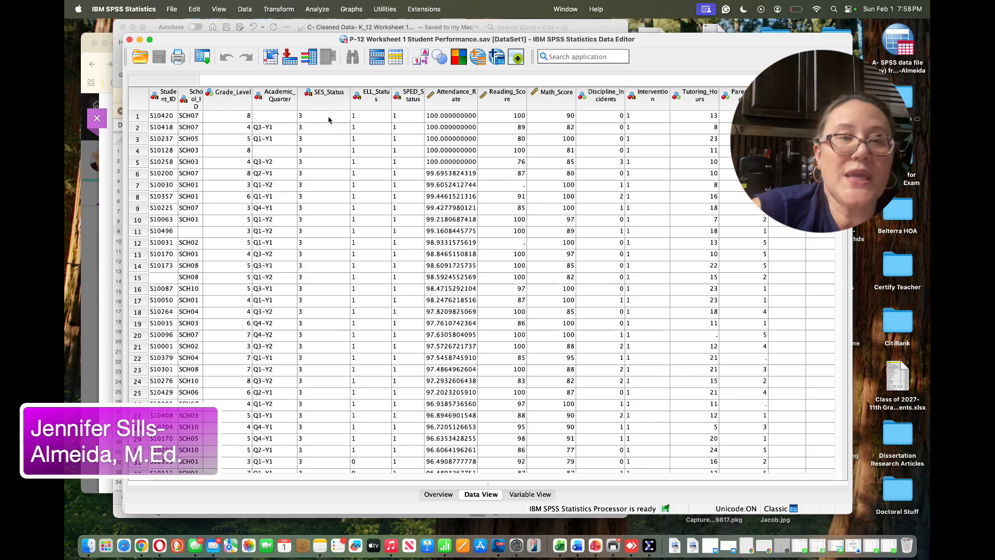
left_click(525, 495)
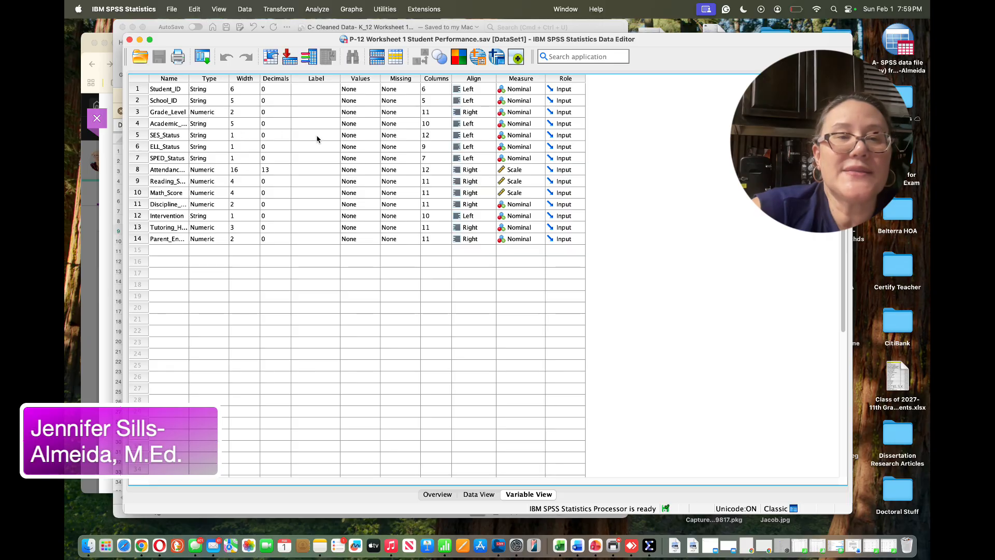
Give the SES_Status variable a value label of Low for the value 1
left_click(357, 137)
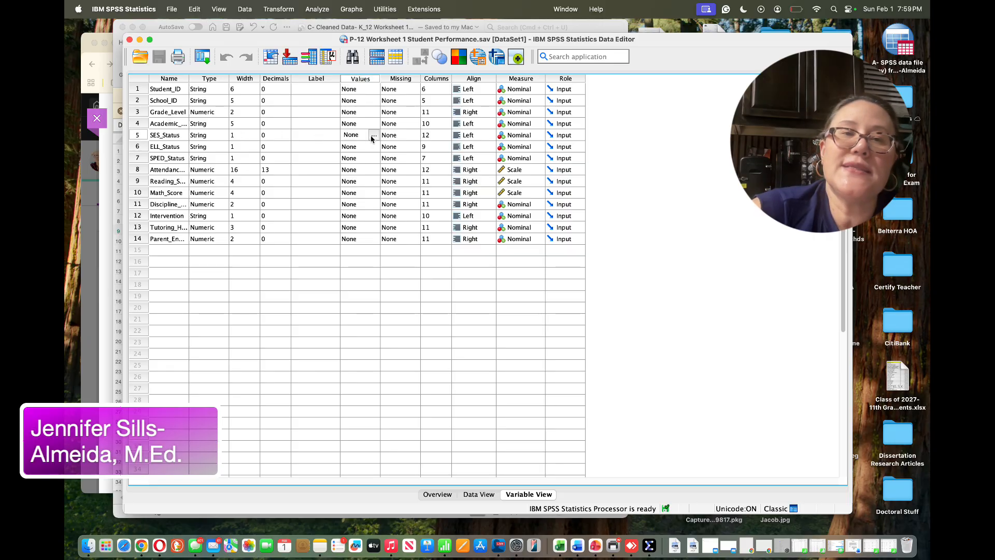
left_click(373, 136)
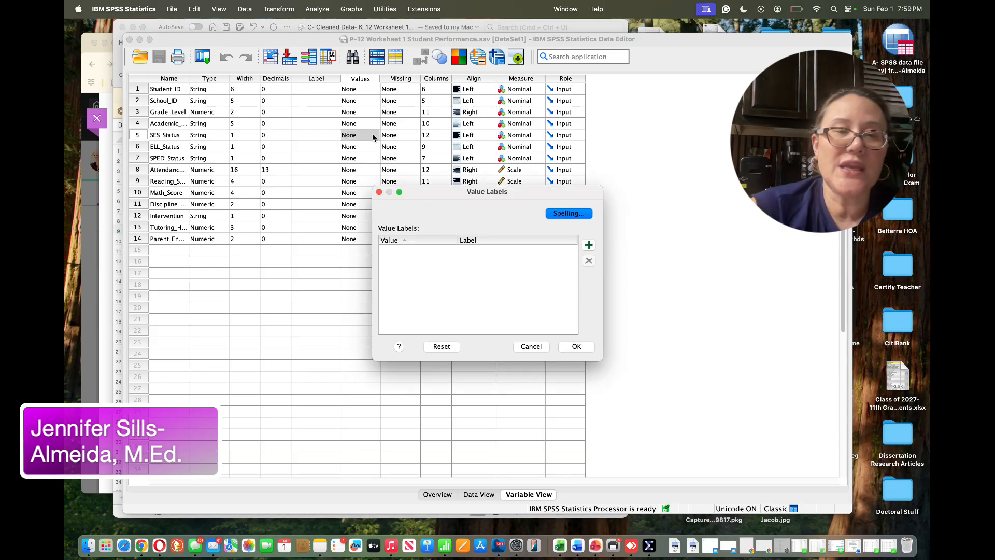
left_click(588, 245)
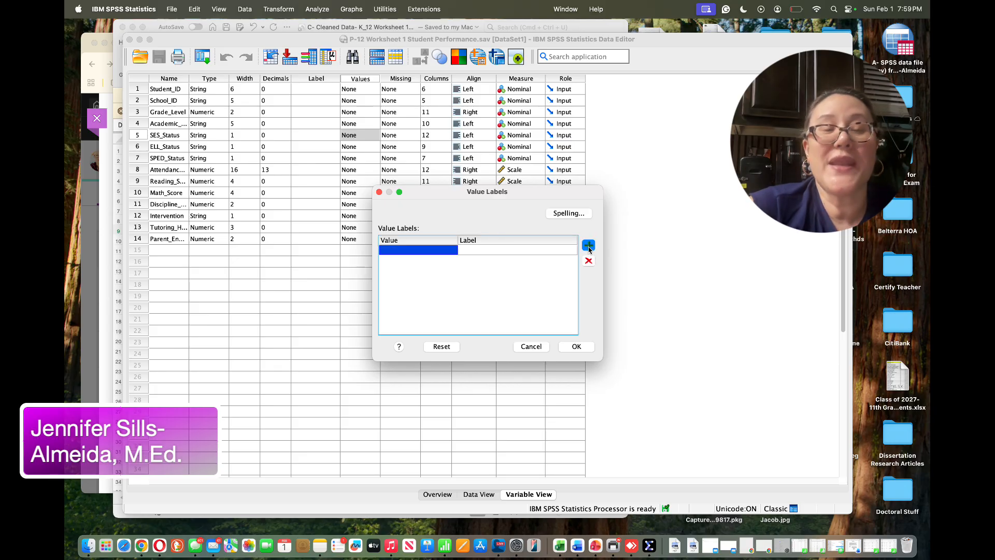
left_click(417, 251)
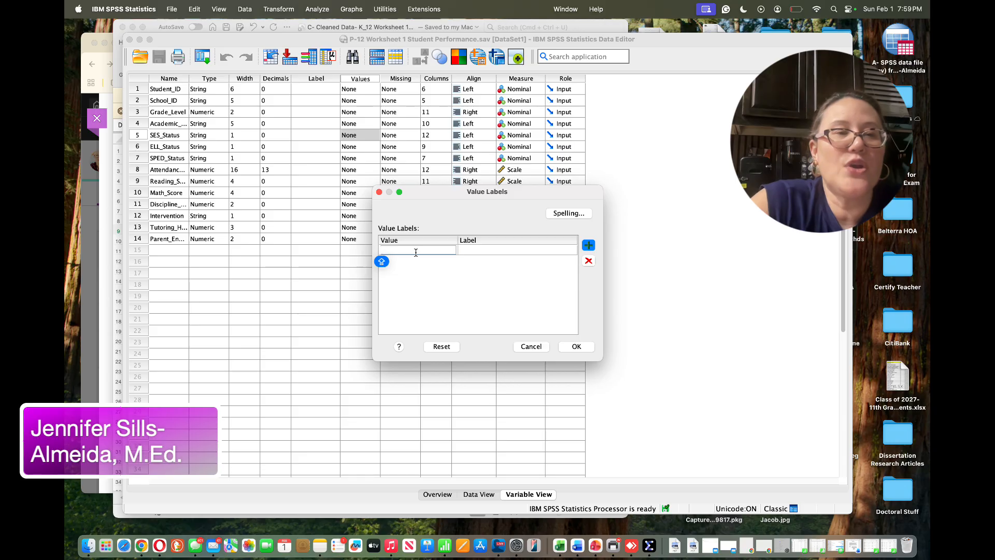
type("1")
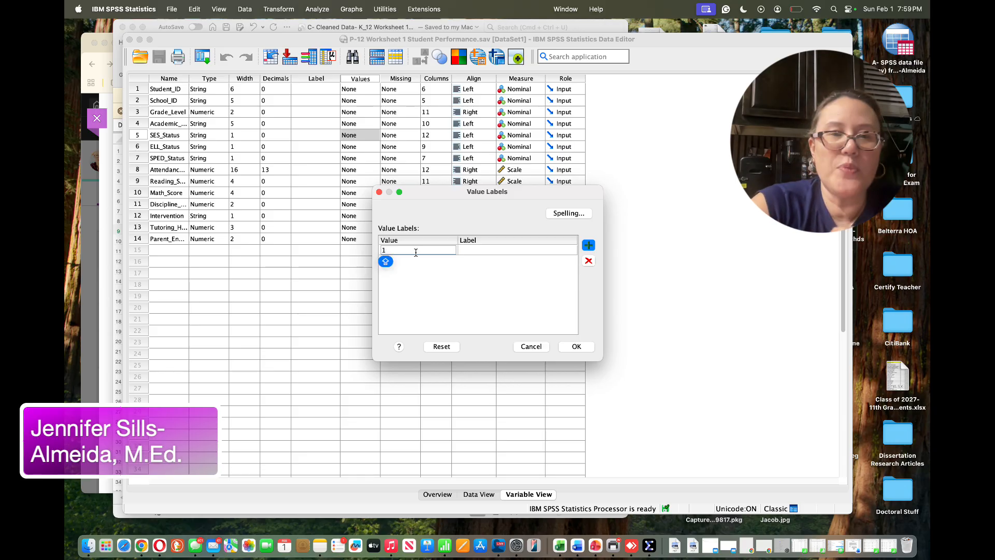
left_click(475, 251)
type("LO")
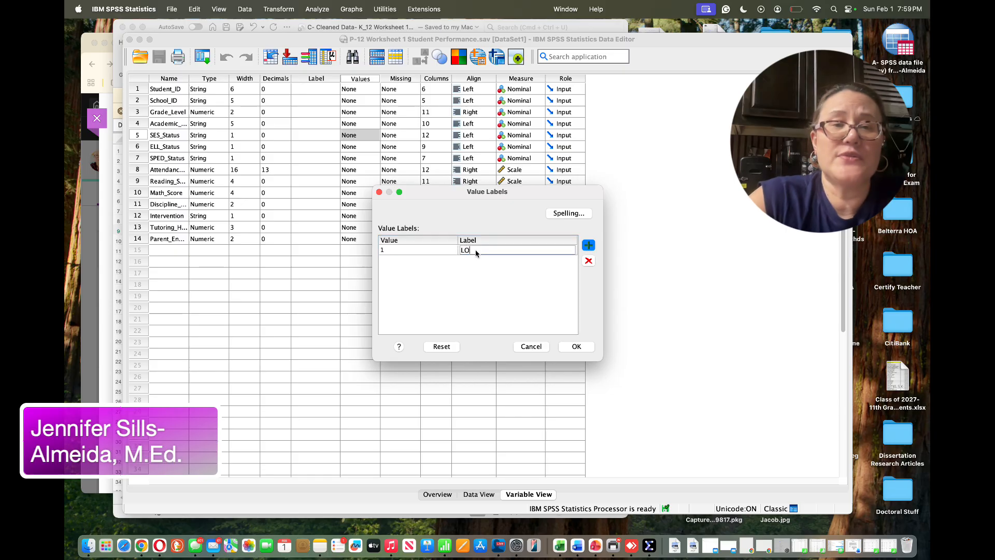
key("BackSpace")
type("ow")
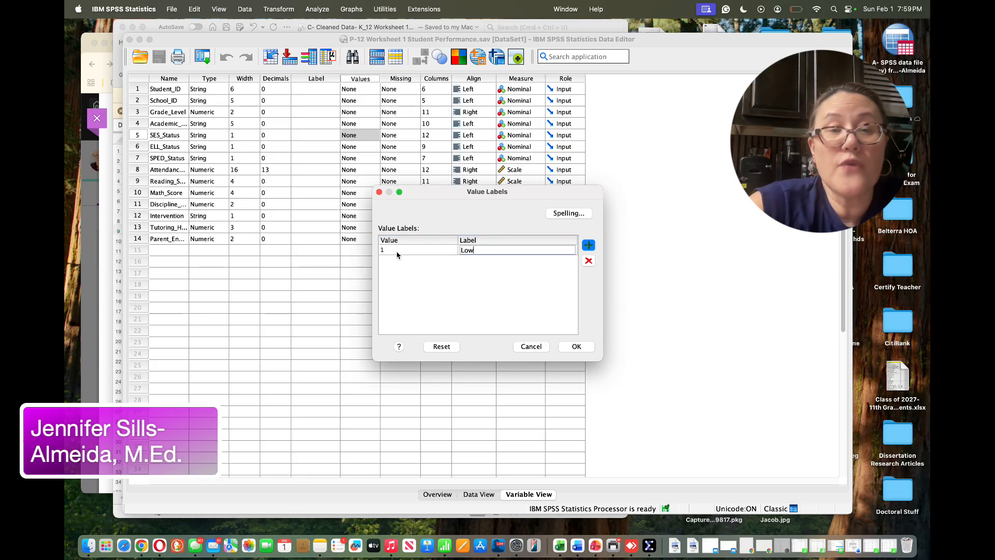
left_click(576, 345)
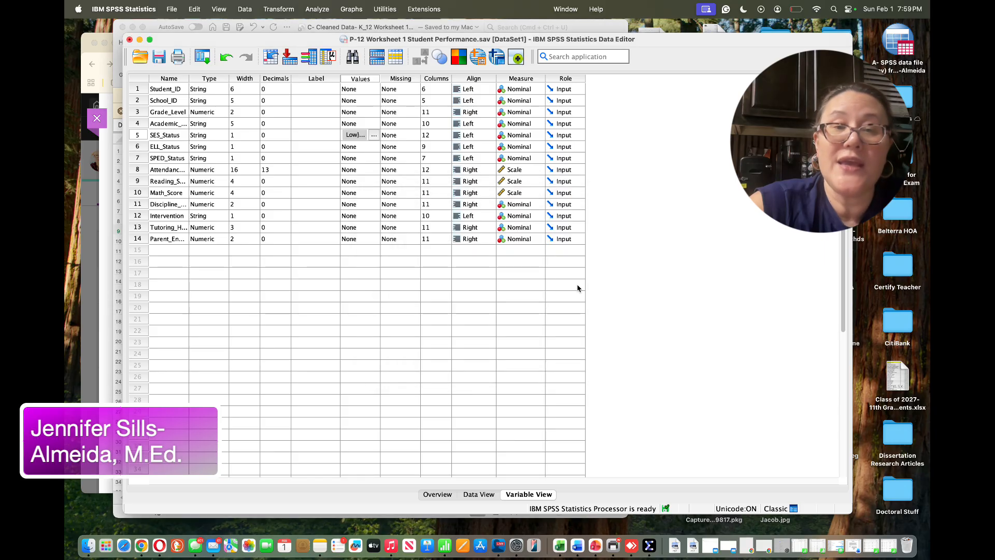
Add SES_Status value labels Medium for 2 and High for 3
left_click(374, 134)
left_click(588, 245)
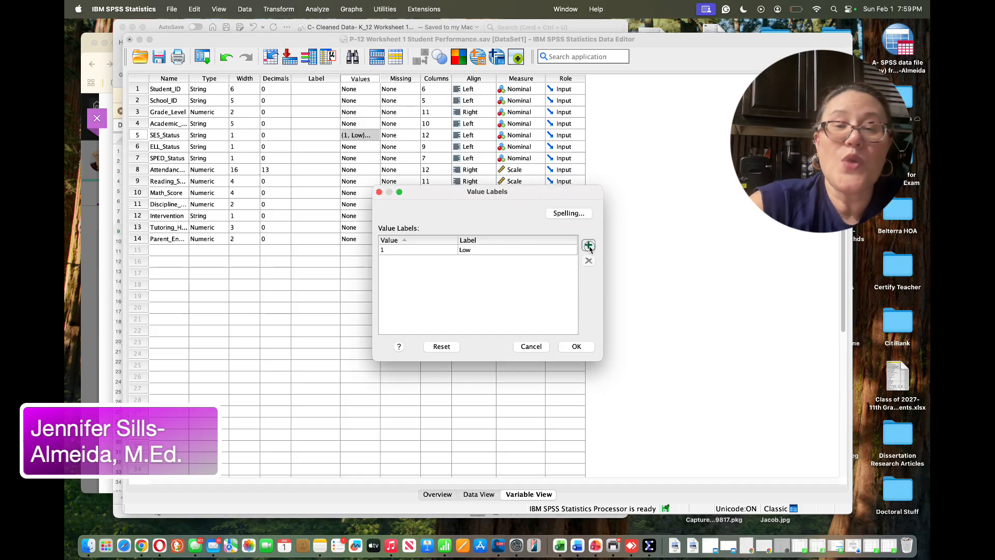
left_click(402, 263)
type("2")
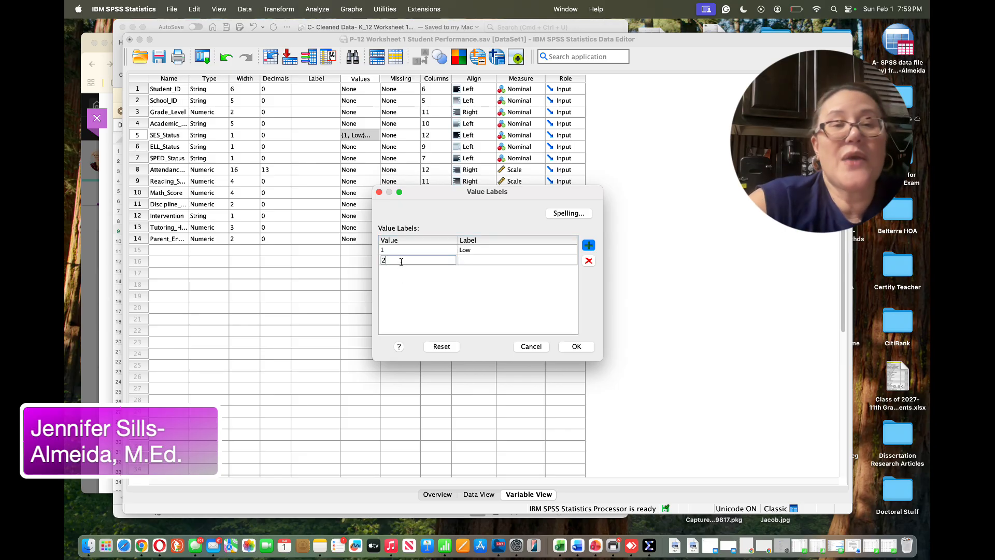
left_click(470, 262)
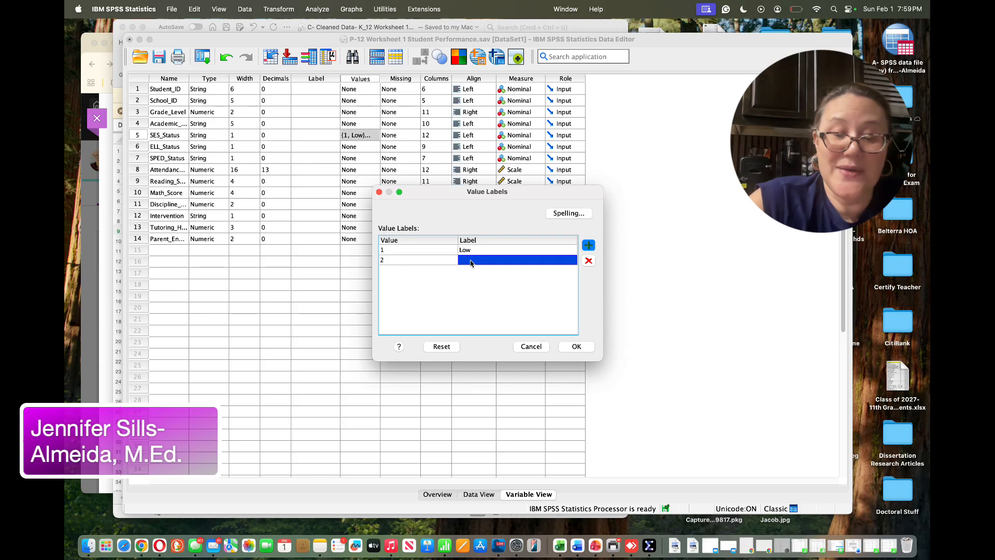
type("Medium")
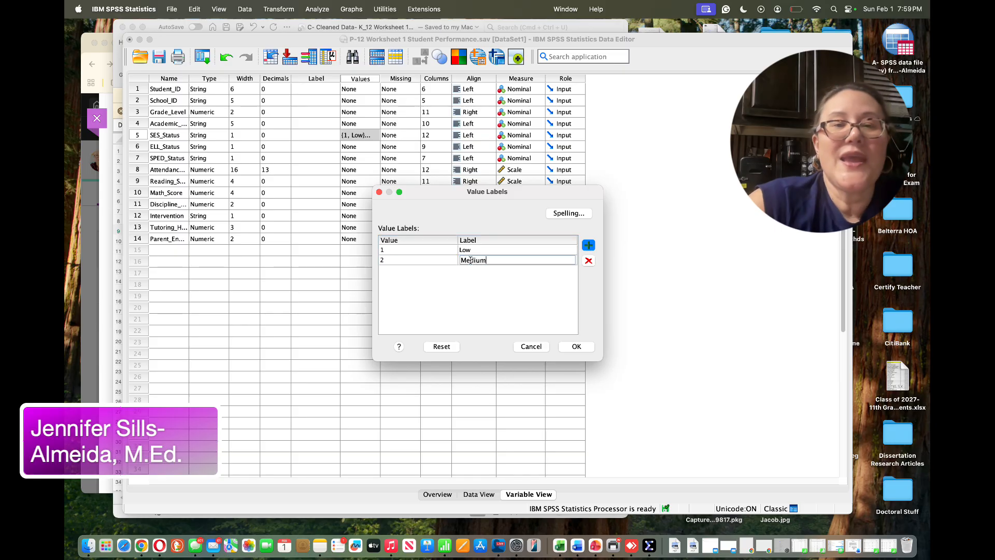
left_click(593, 246)
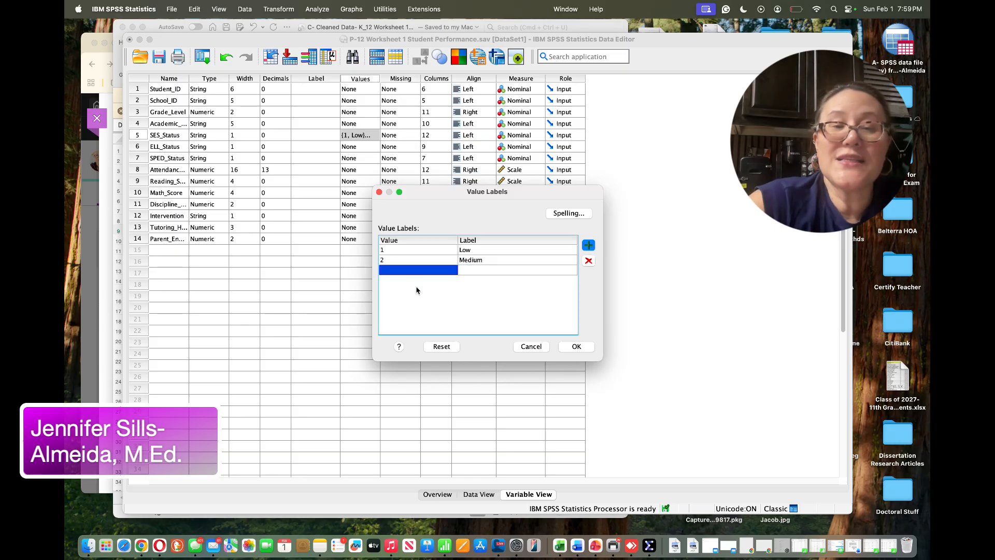
type("3")
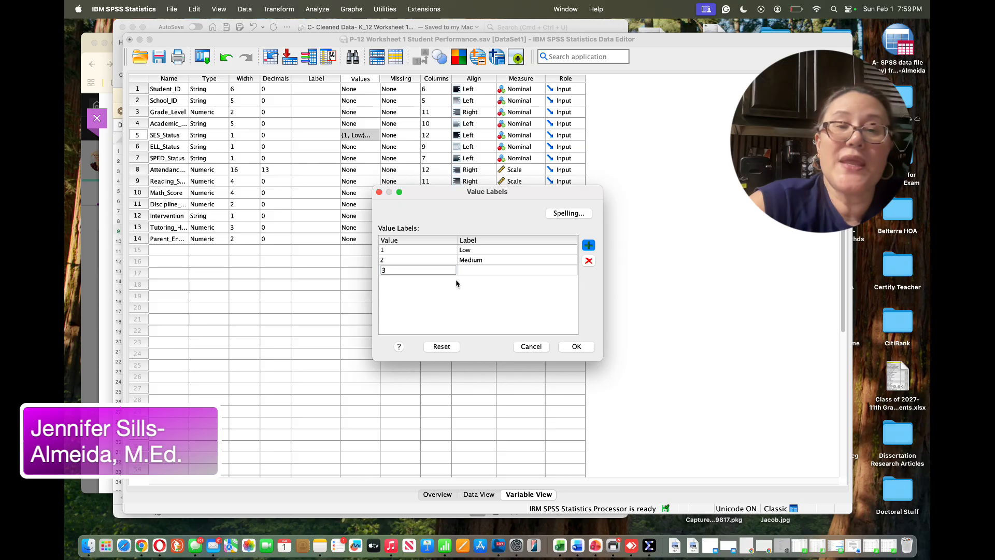
left_click(474, 270)
type("Hi")
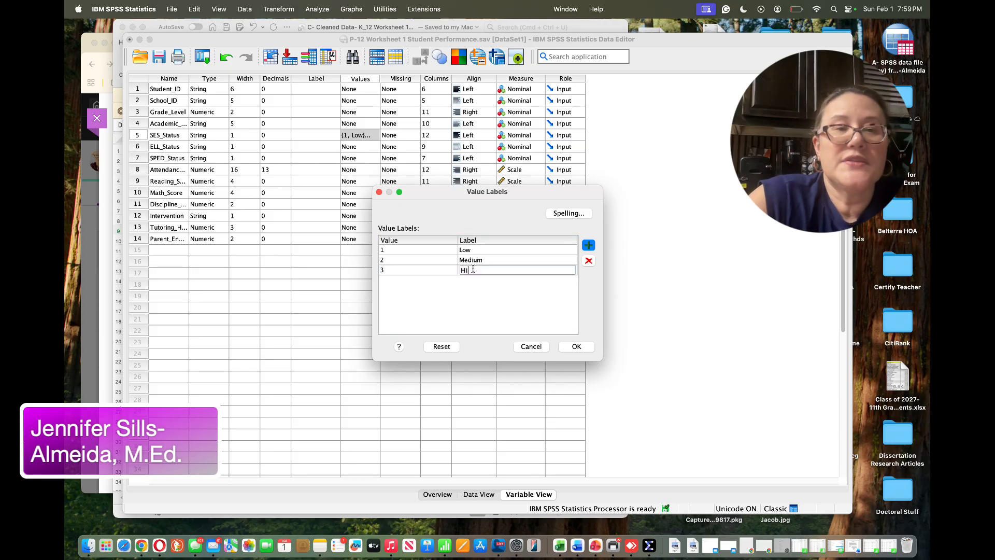
type("gh")
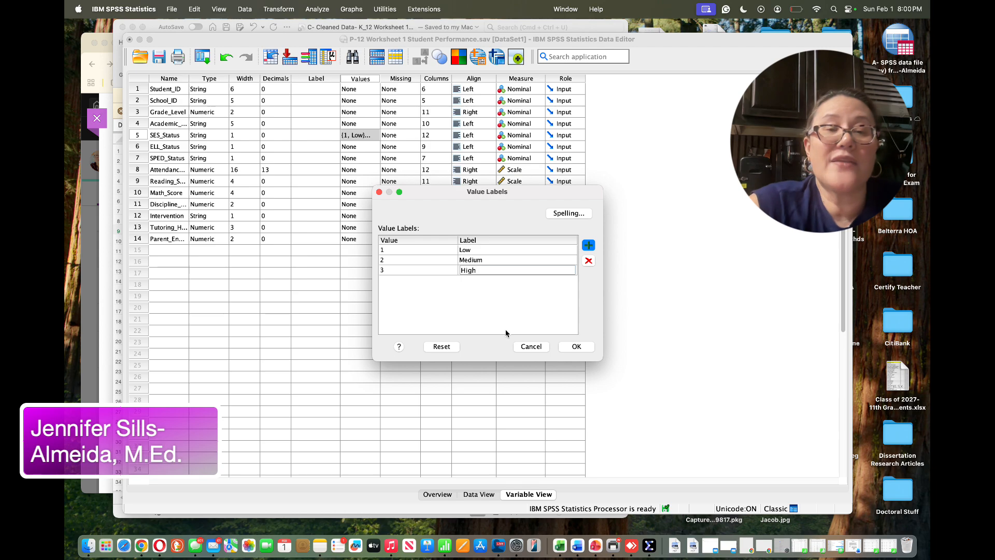
left_click(586, 350)
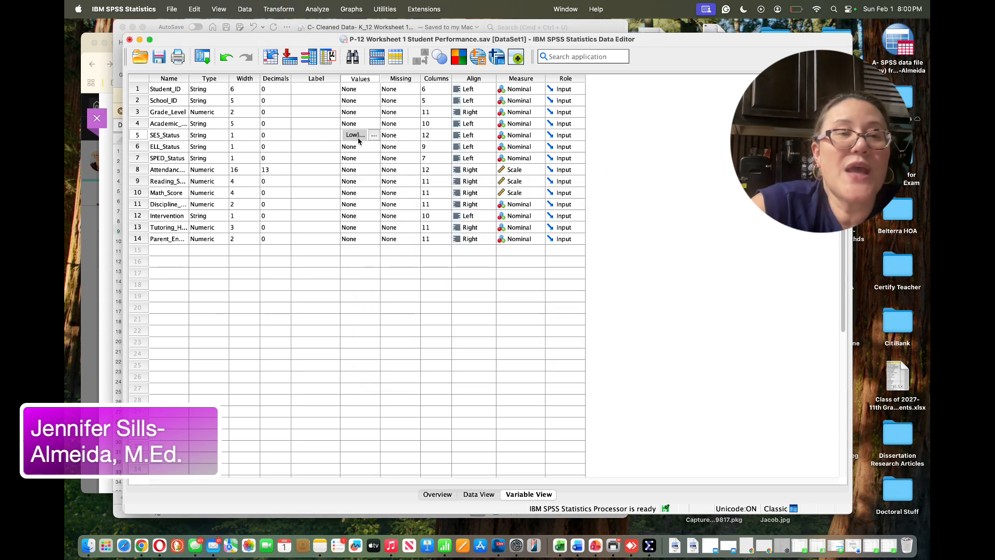
Check the data view, then return to the variable definitions
left_click(473, 495)
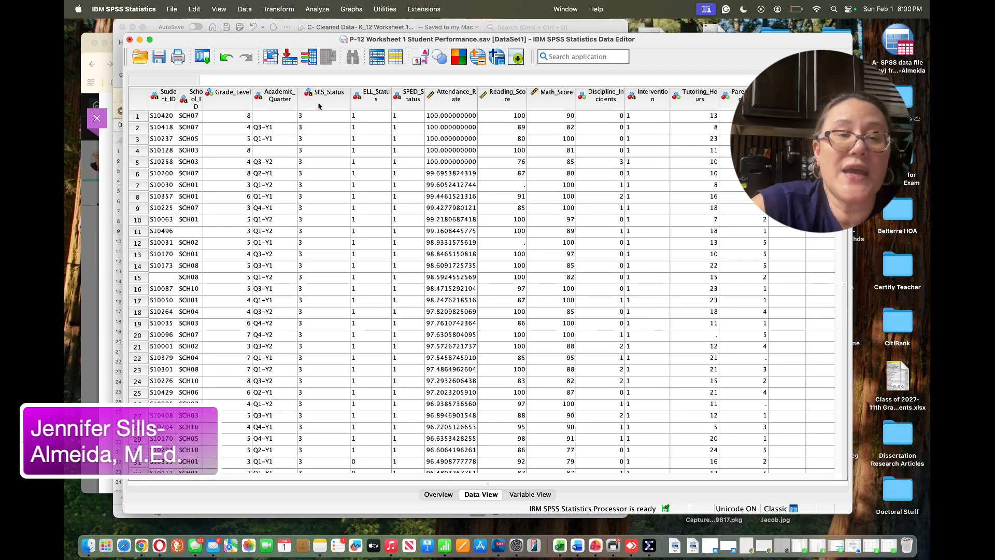
left_click(530, 494)
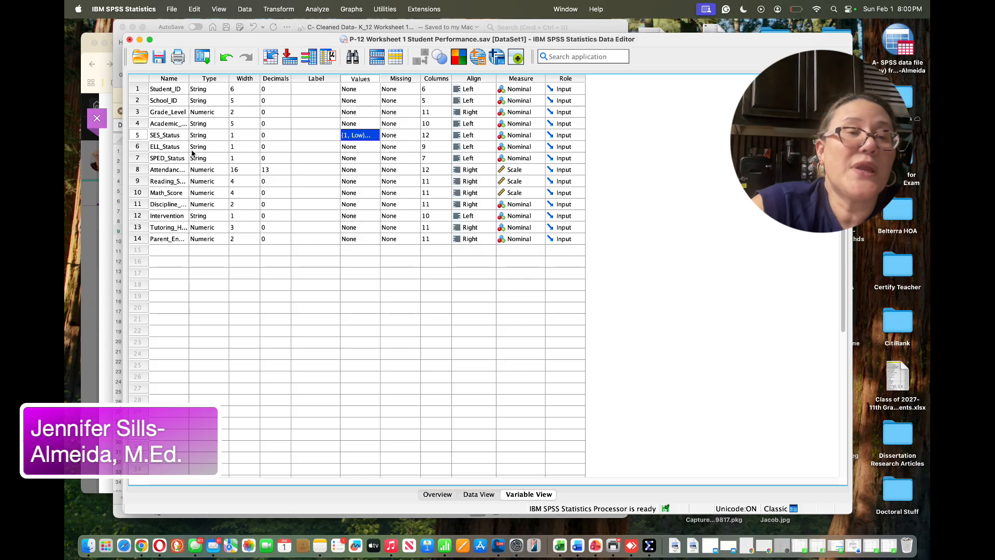
Open the value labels for ELL_Status and label the value 0 as No
left_click(360, 150)
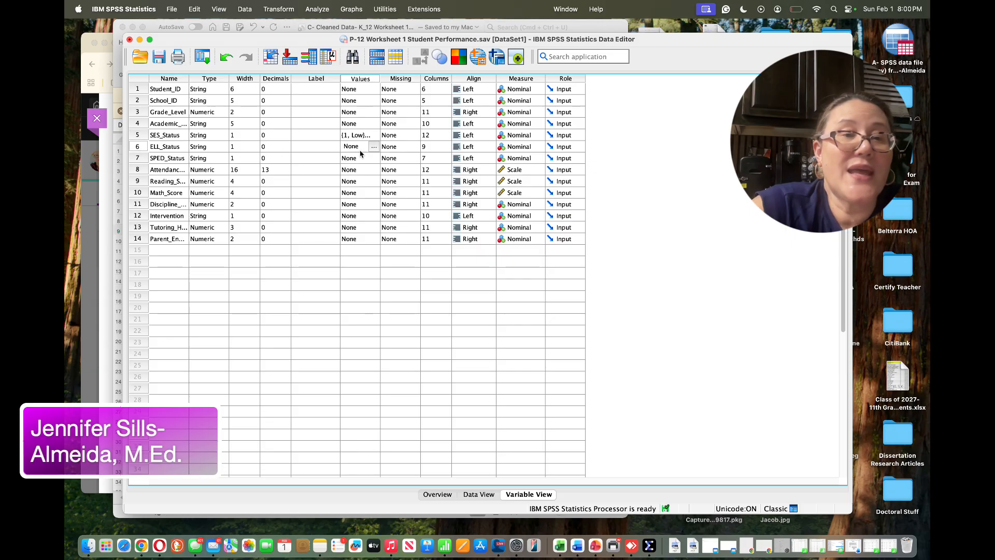
left_click(373, 149)
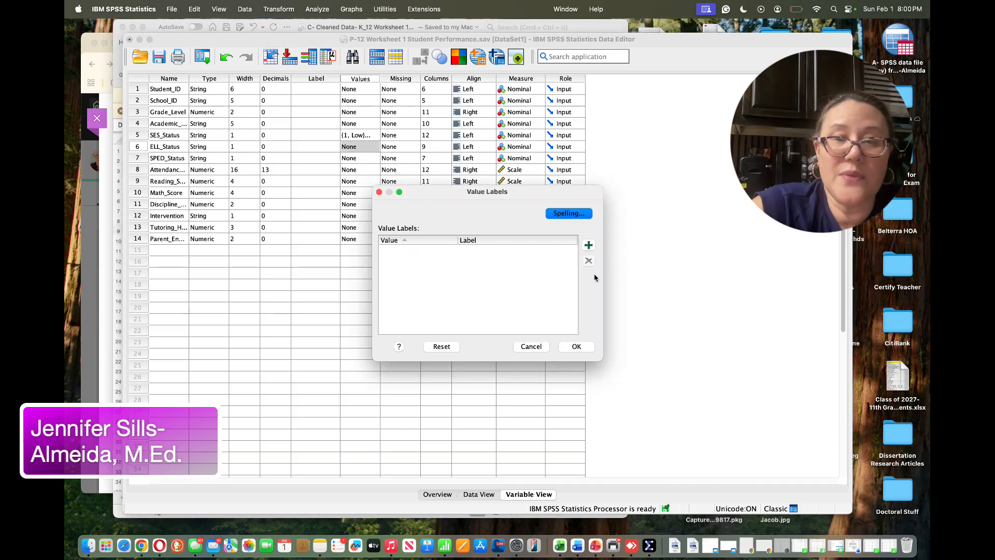
left_click(588, 245)
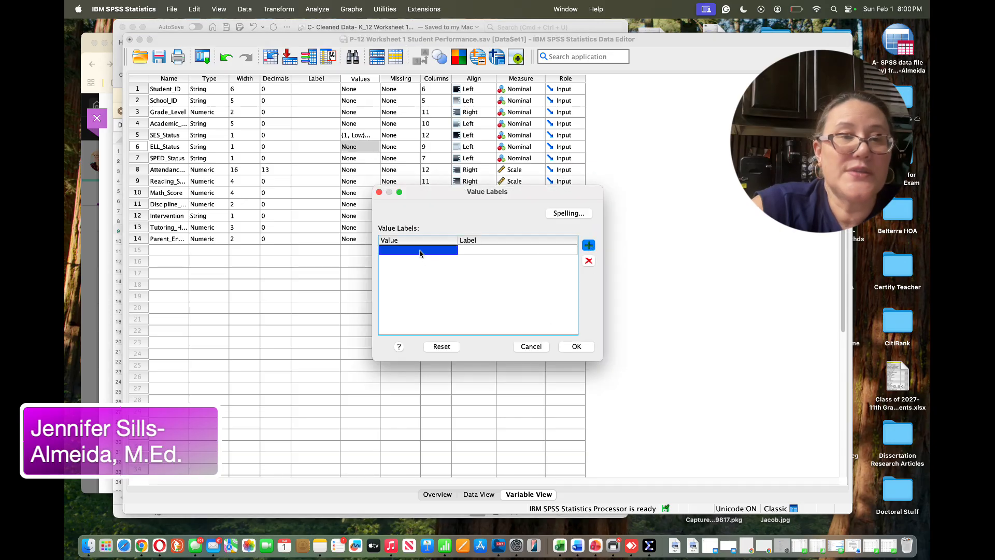
double_click(420, 251)
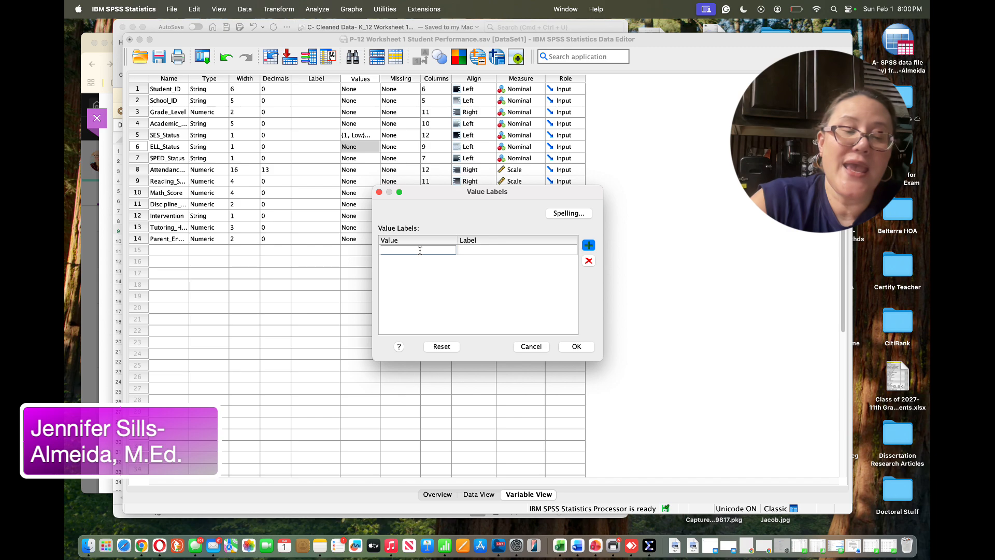
left_click(487, 251)
left_click(487, 252)
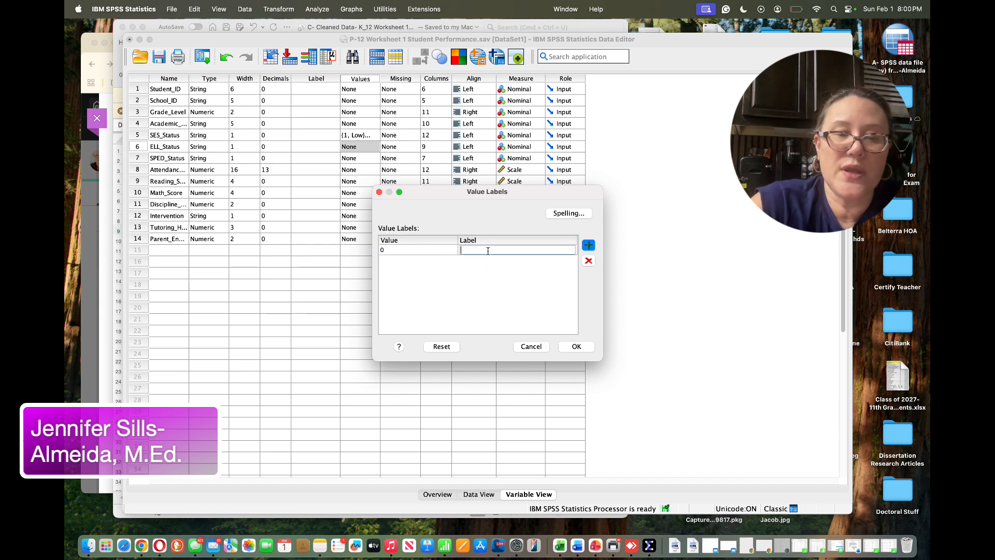
type("No")
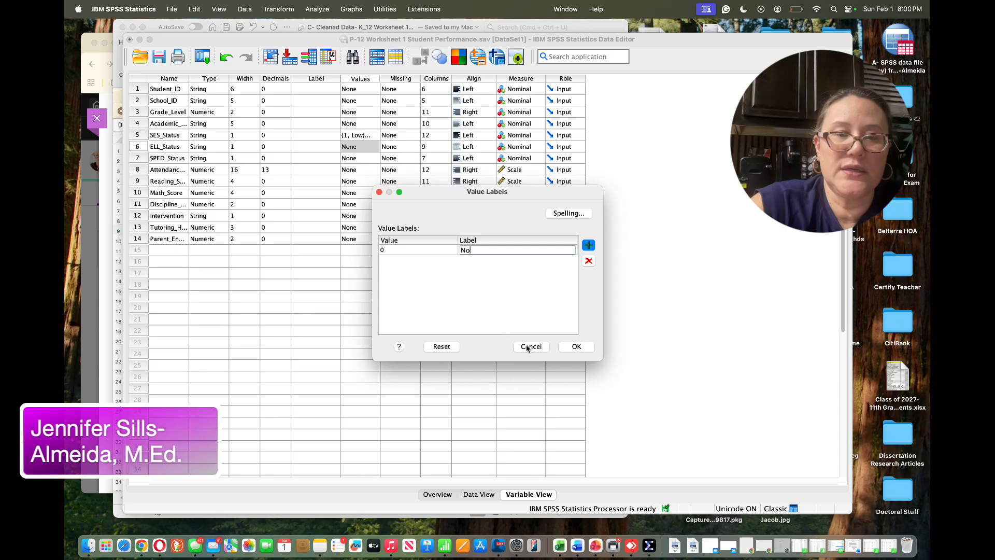
Add the ELL_Status value label Yes for 1 and confirm the labels
left_click(589, 244)
type("1")
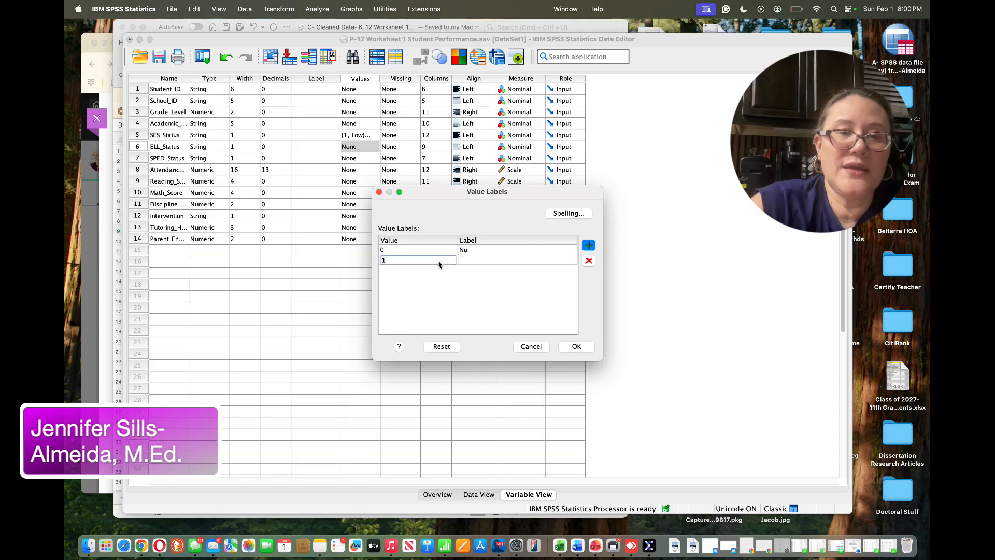
left_click(481, 262)
type("Yes")
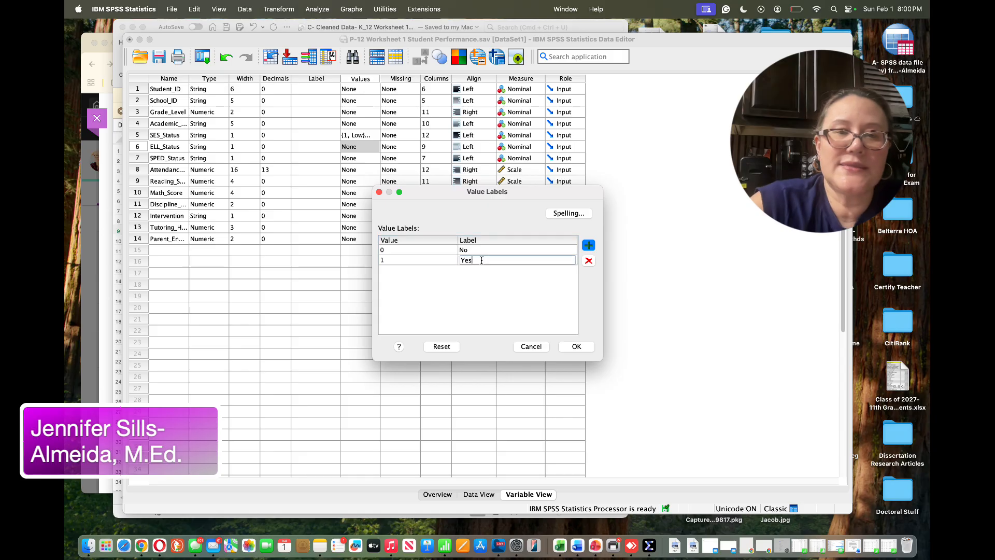
left_click(576, 347)
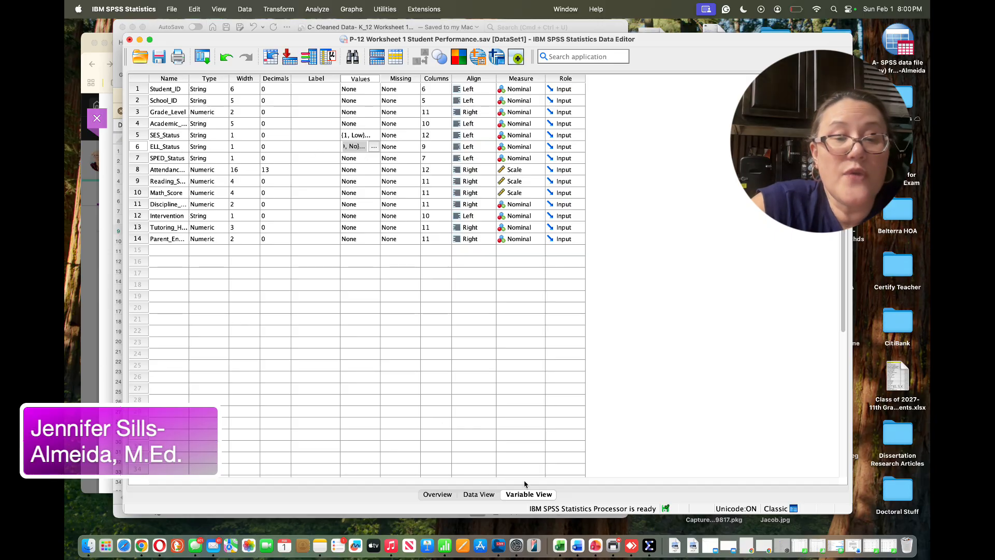
Inspect the ELL_Status and SPED_Status columns in the data view and return to the variable definitions
left_click(479, 493)
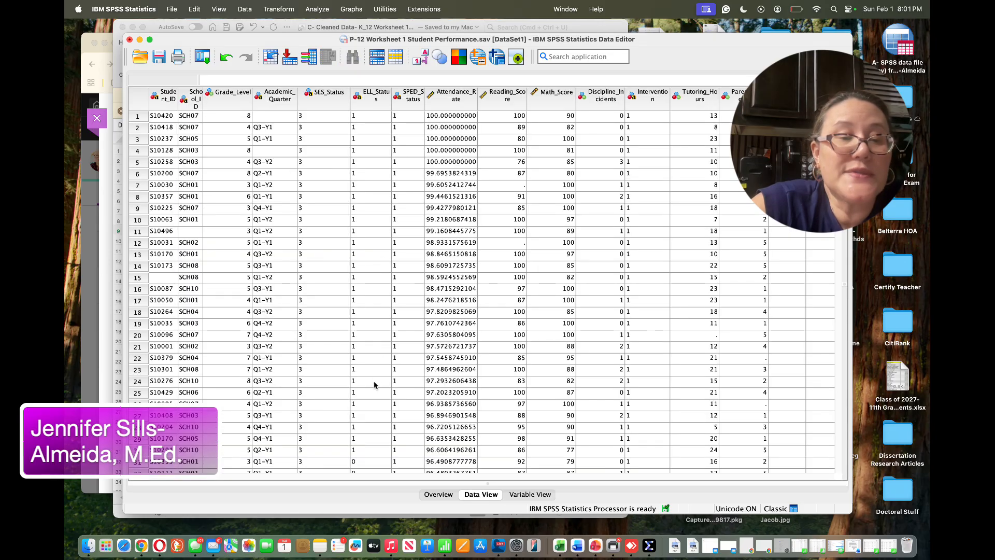
key("ctrl+Up")
key("ctrl+Up")
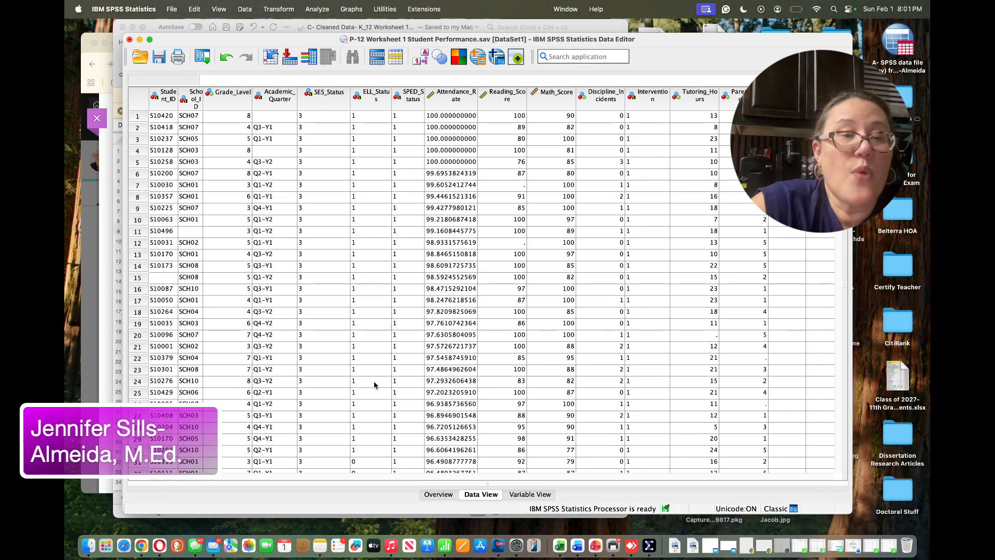
scroll(374, 384, "down", 5)
scroll(375, 384, "right", 1)
scroll(374, 385, "up", 4)
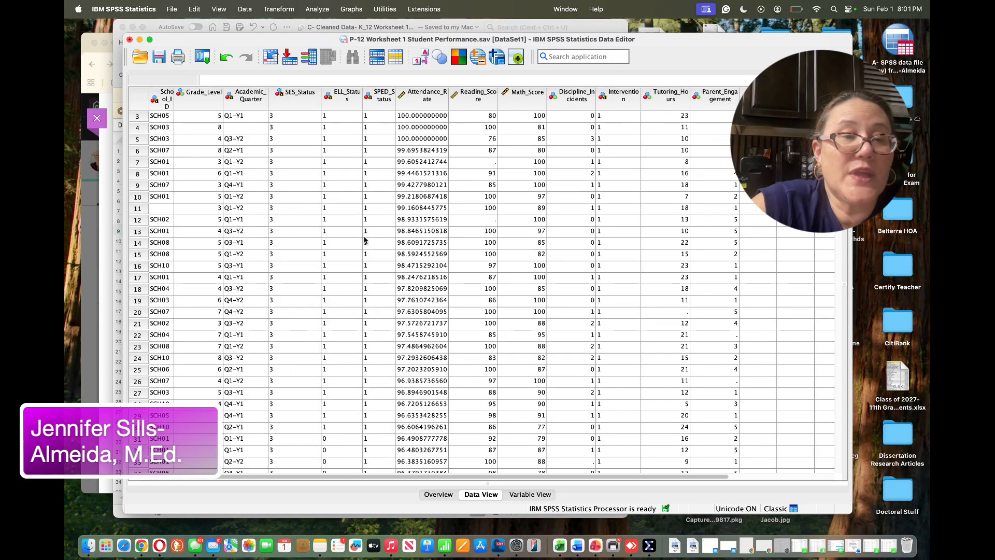
left_click(350, 96)
scroll(347, 291, "left", 1)
scroll(346, 291, "down", 12)
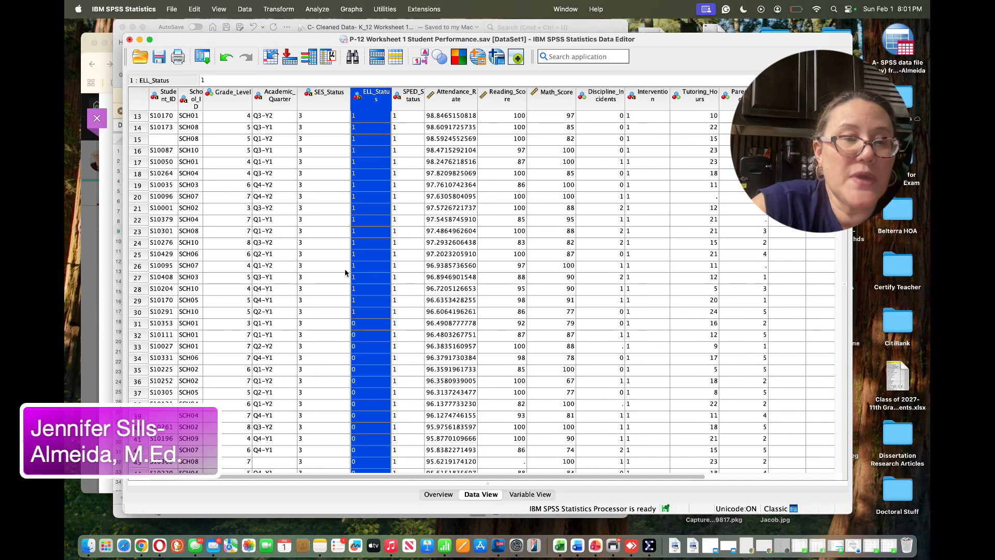
scroll(345, 273, "up", 12)
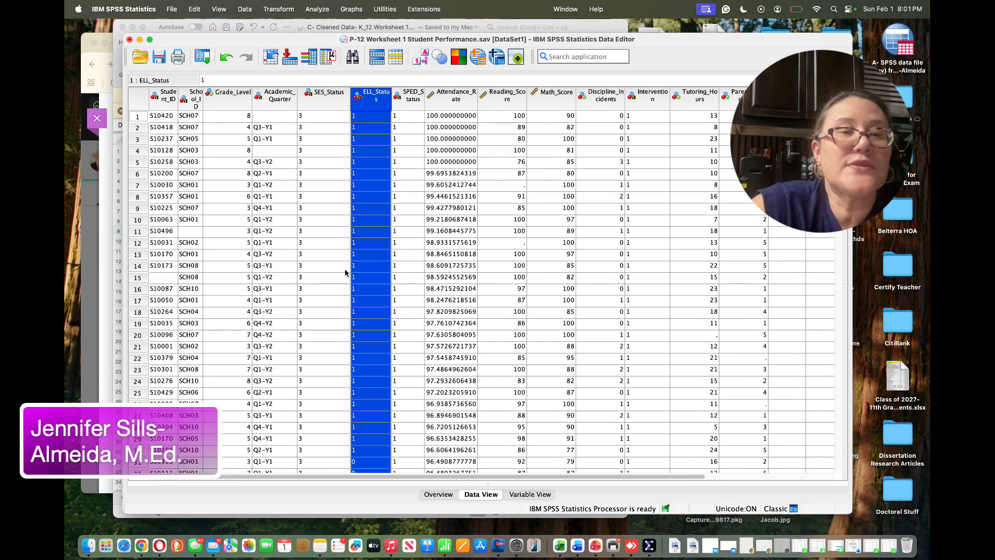
scroll(345, 272, "right", 1)
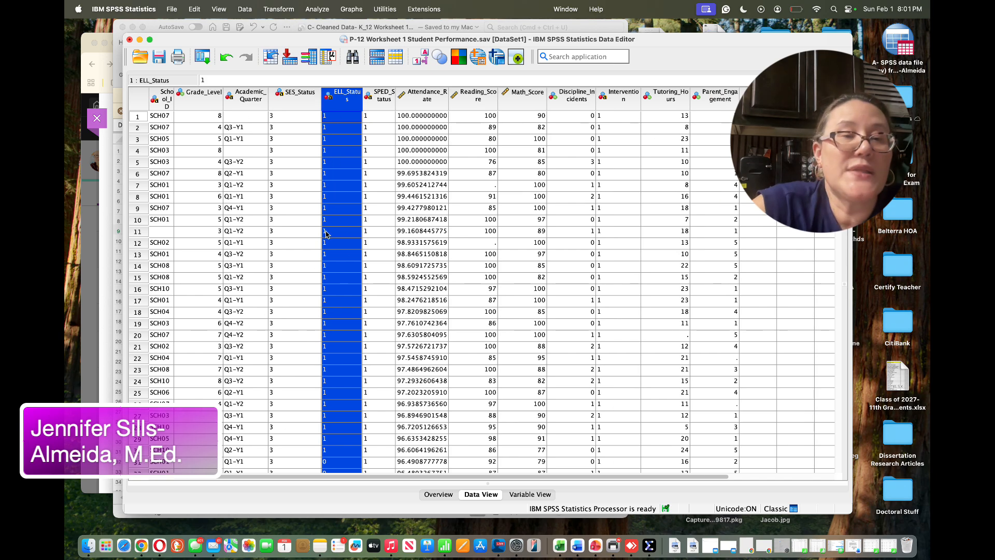
scroll(331, 278, "left", 1)
scroll(331, 278, "down", 2)
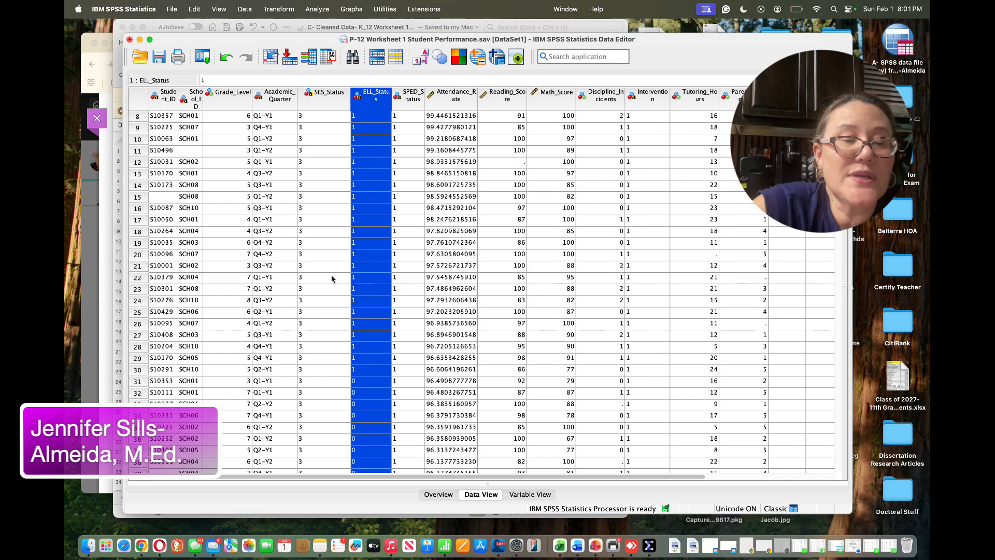
left_click(406, 96)
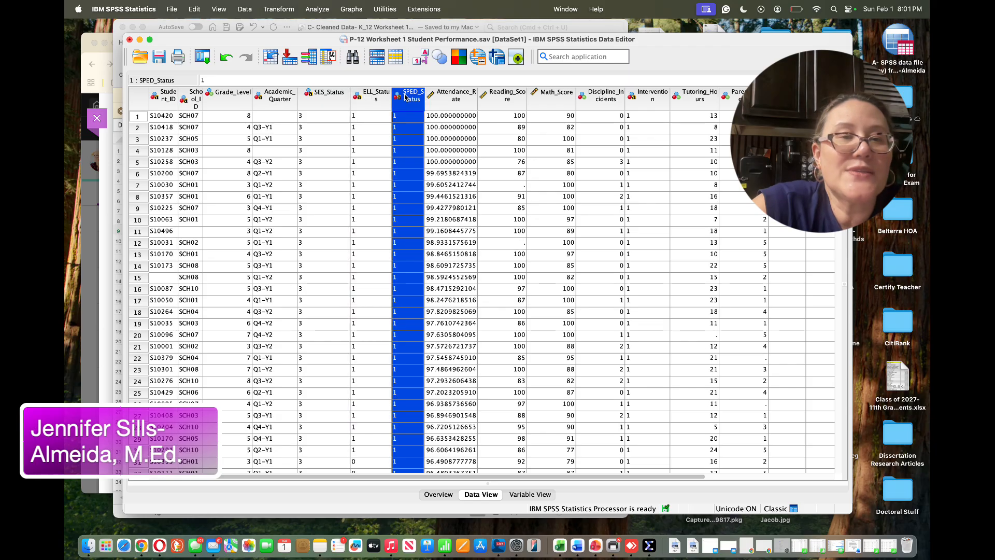
left_click(525, 494)
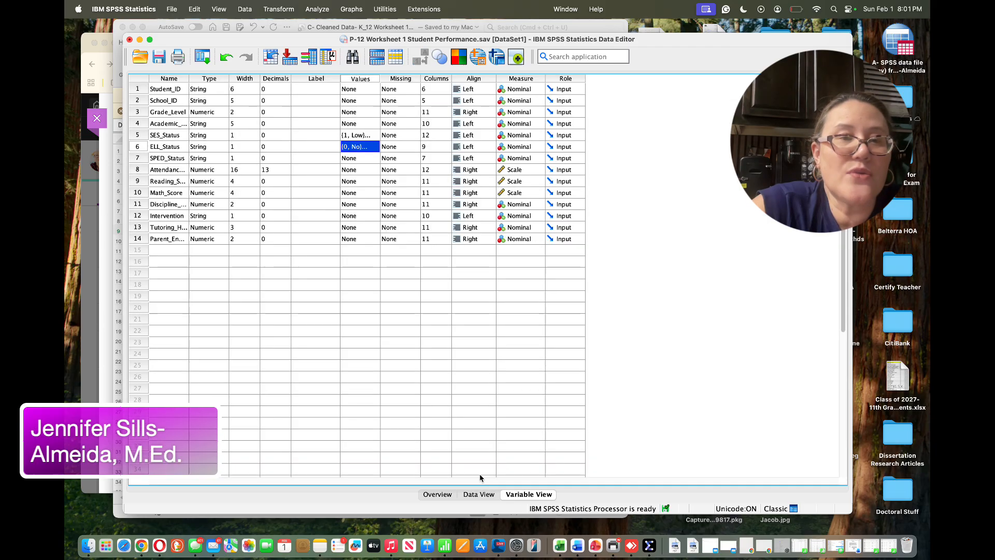
Open the value labels for SPED_Status and label the value 0 as No
left_click(351, 159)
left_click(372, 159)
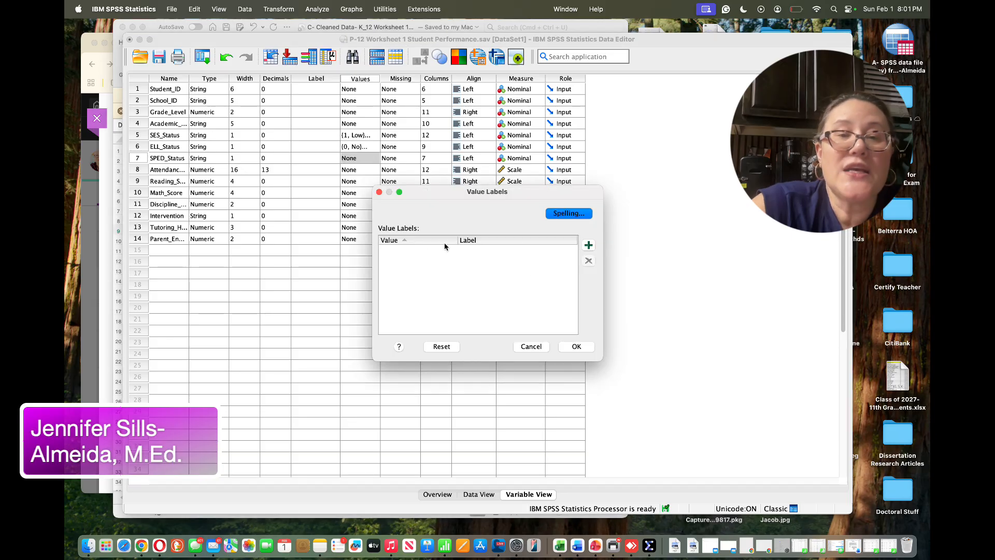
left_click(589, 246)
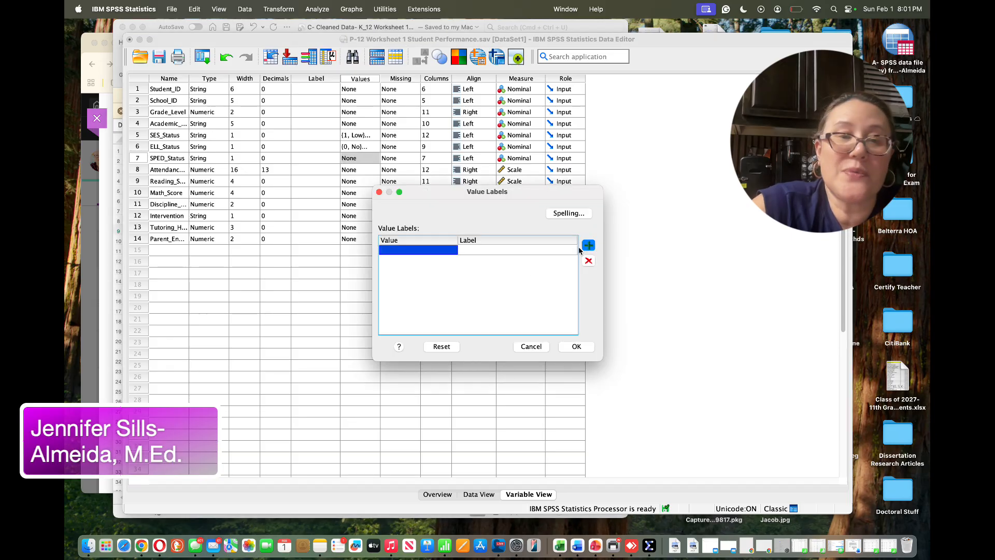
left_click(409, 251)
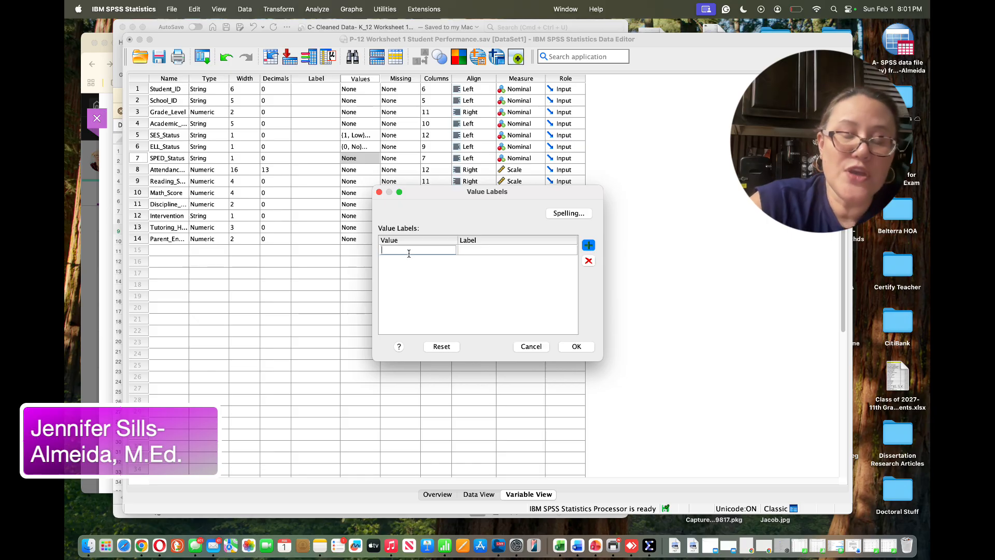
left_click(476, 254)
left_click(479, 252)
type("No")
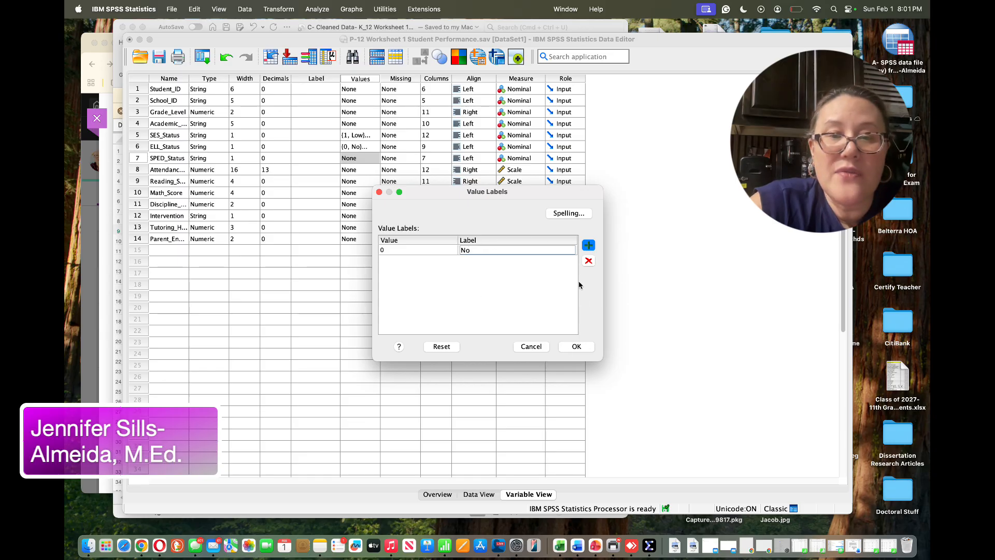
Add the SPED_Status value label Yes for 1 and confirm the labels
left_click(588, 244)
left_click(414, 263)
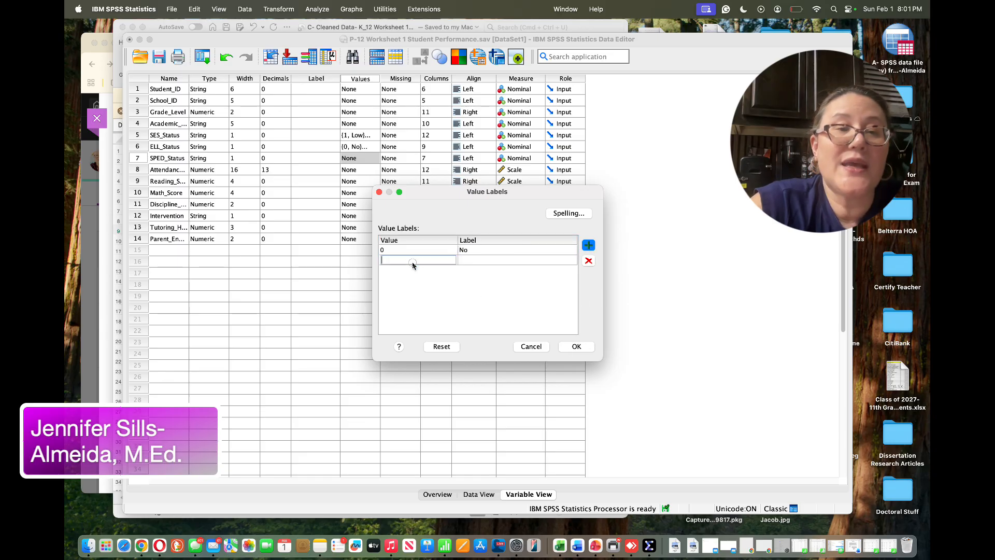
key("Return")
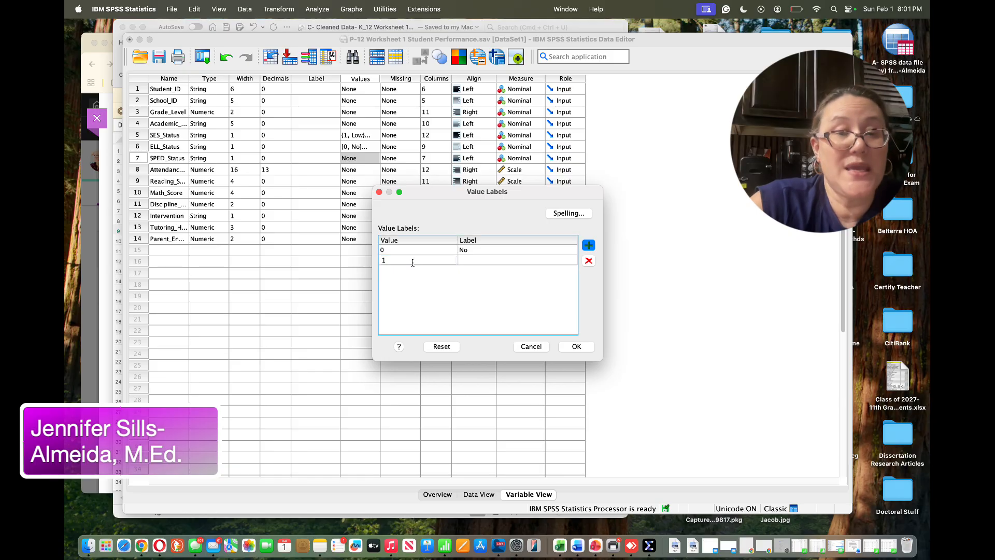
left_click(470, 260)
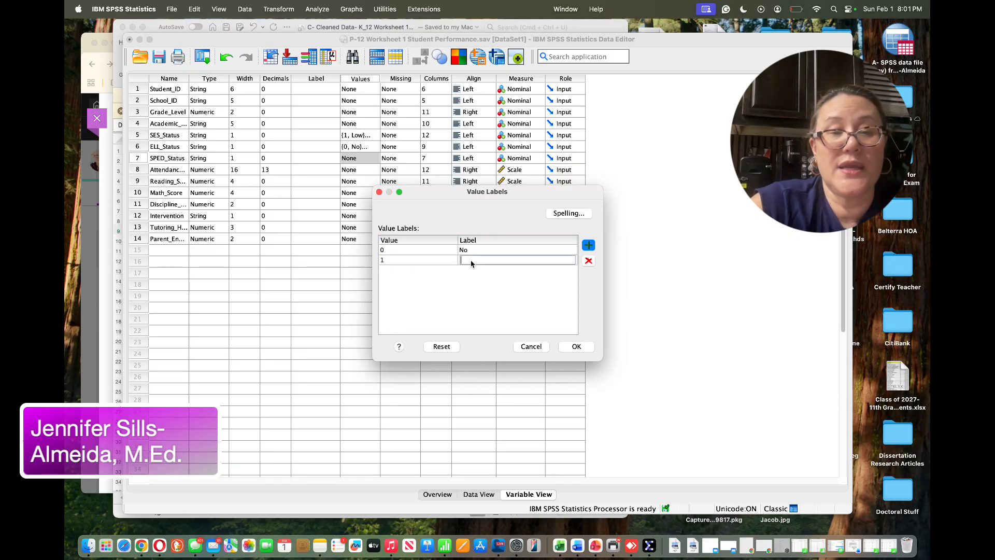
type("Yes")
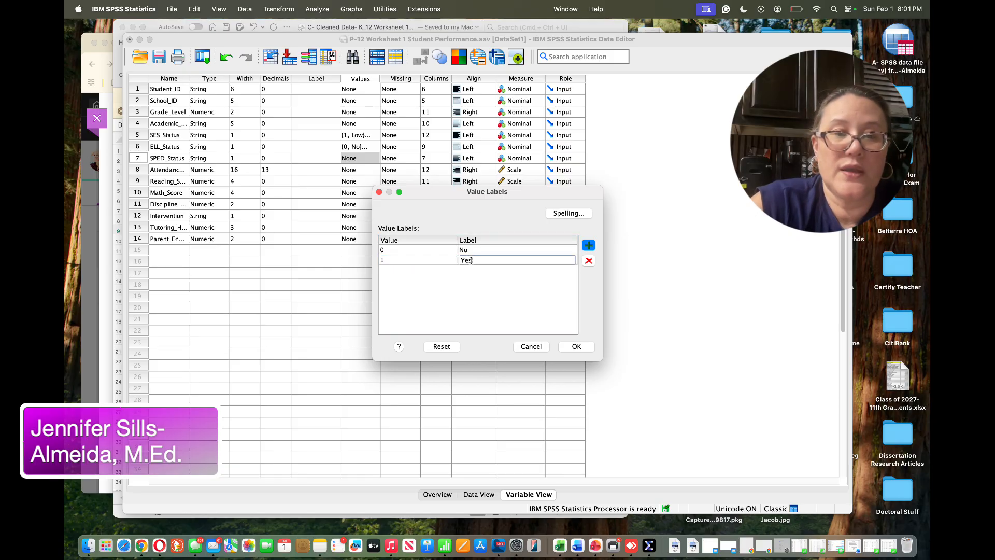
left_click(575, 347)
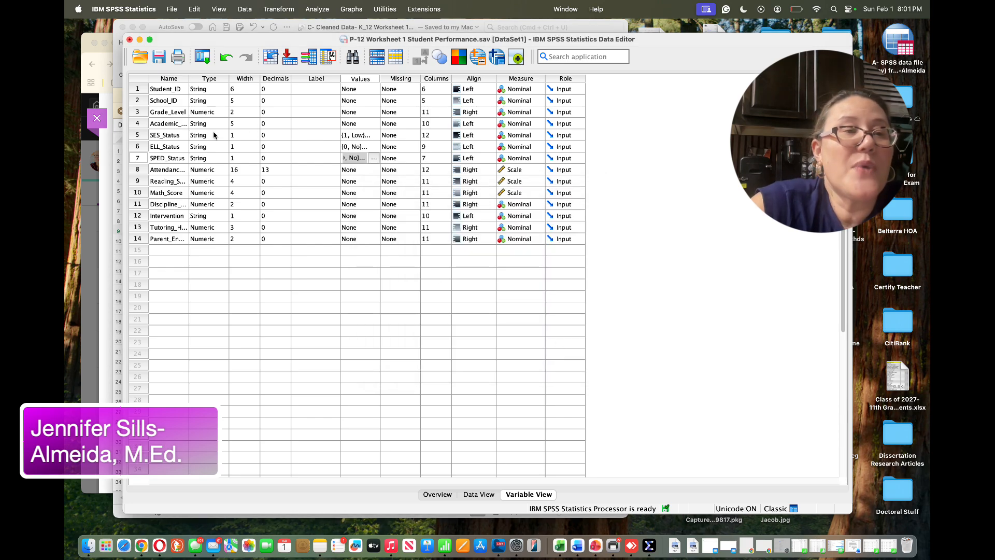
Open the value labels for Intervention and label the value 0 as No
left_click(170, 150)
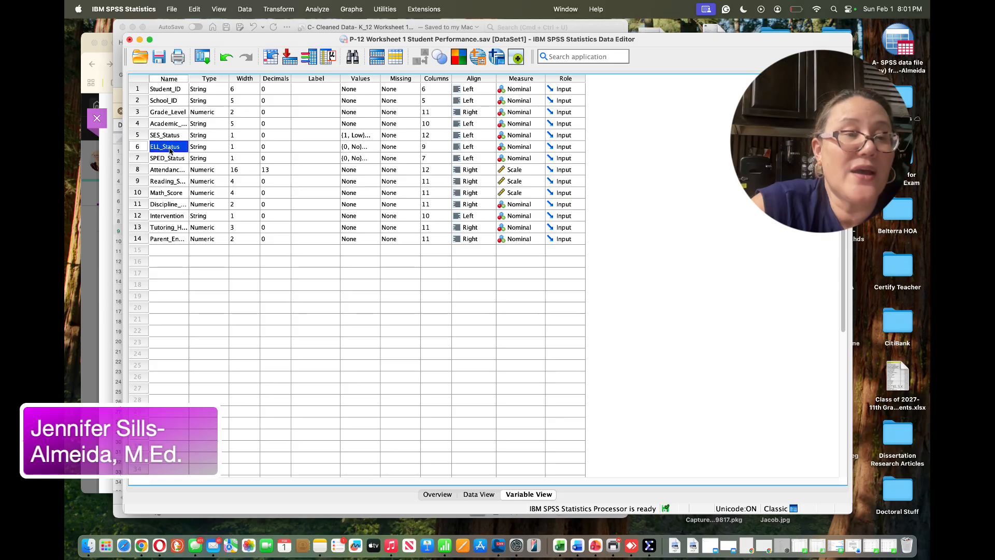
left_click(164, 136)
left_click(165, 145)
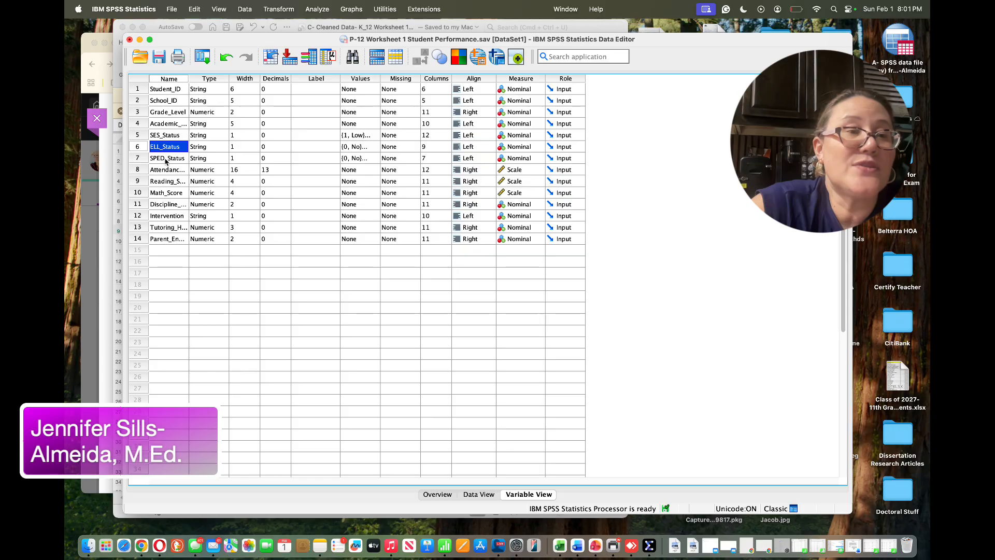
left_click(166, 160)
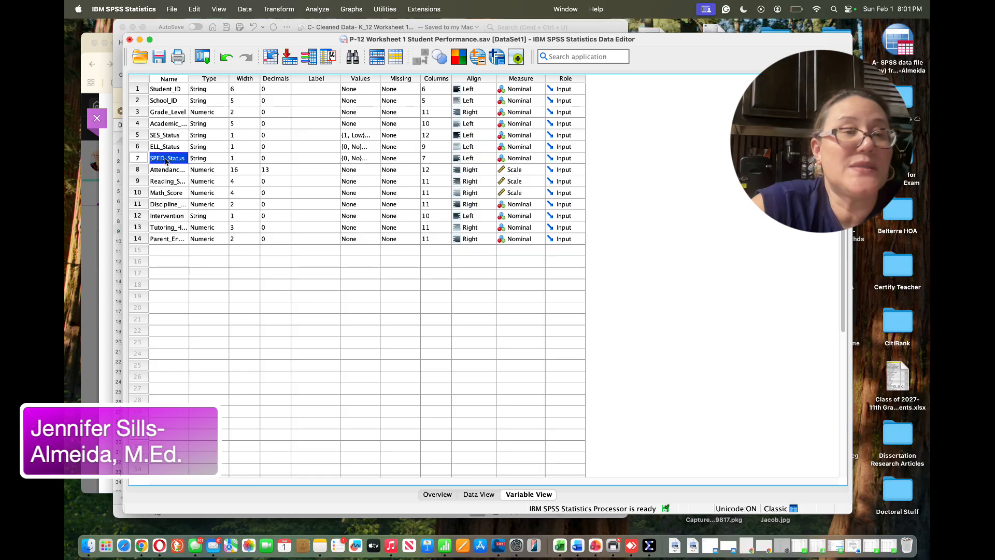
left_click(172, 217)
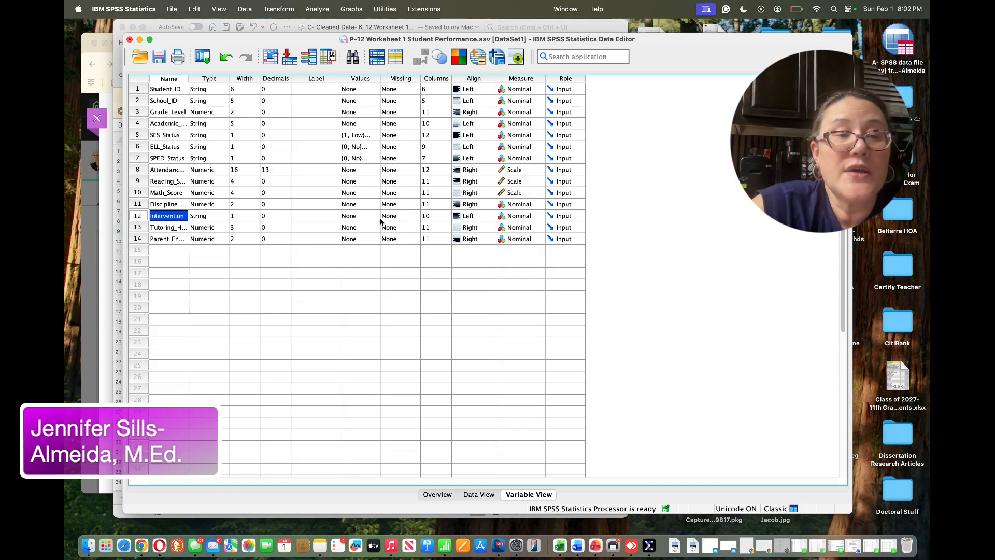
left_click(399, 219)
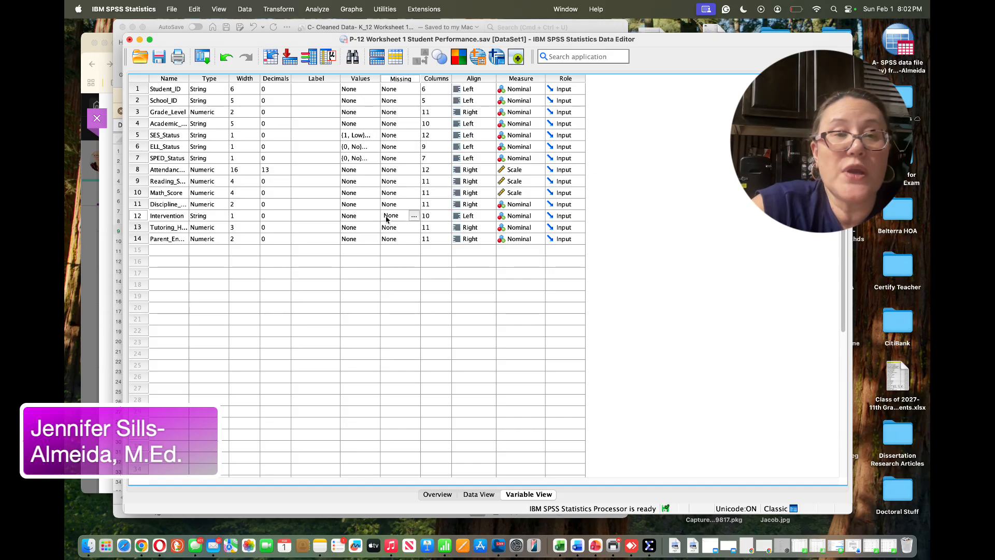
left_click(365, 218)
left_click(374, 216)
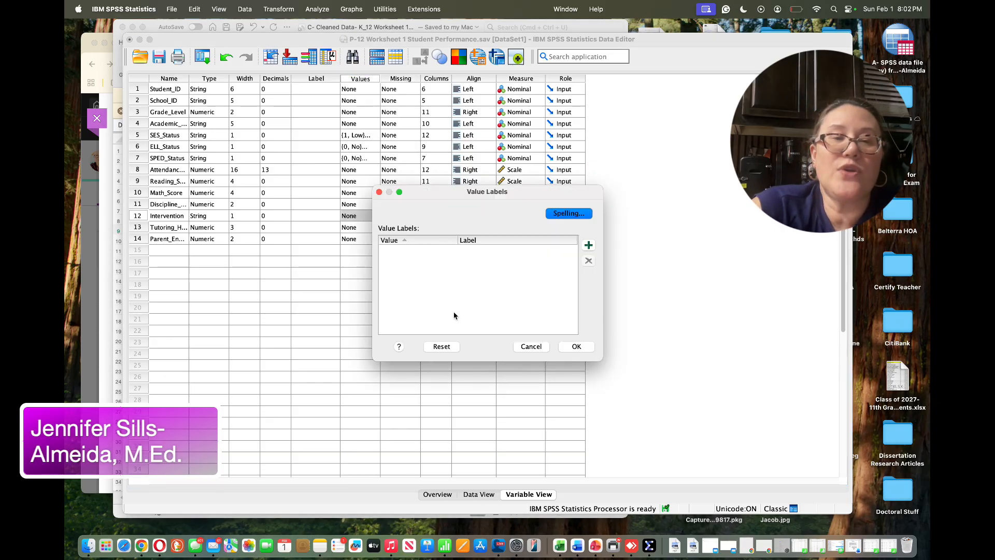
left_click(588, 245)
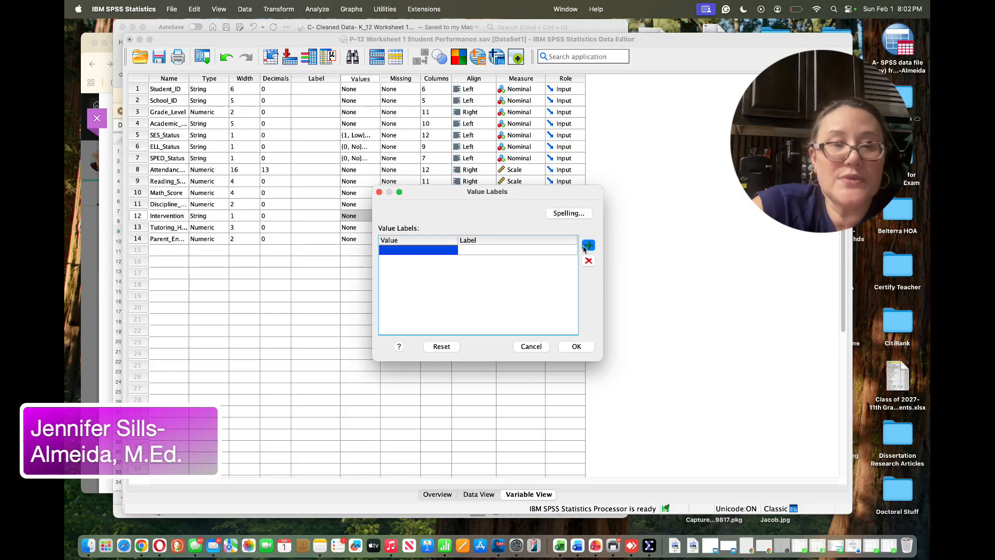
left_click(417, 251)
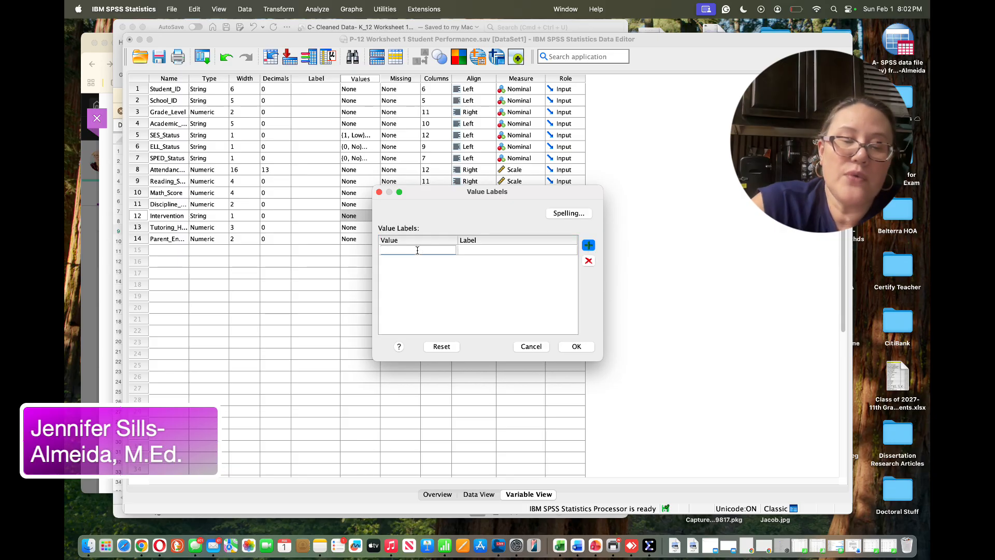
type("0")
left_click(475, 253)
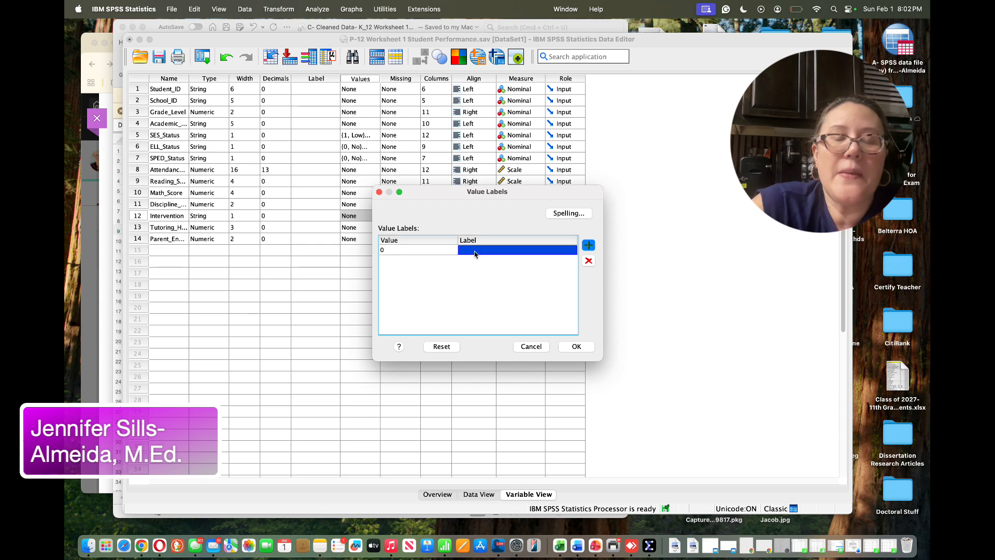
type("No")
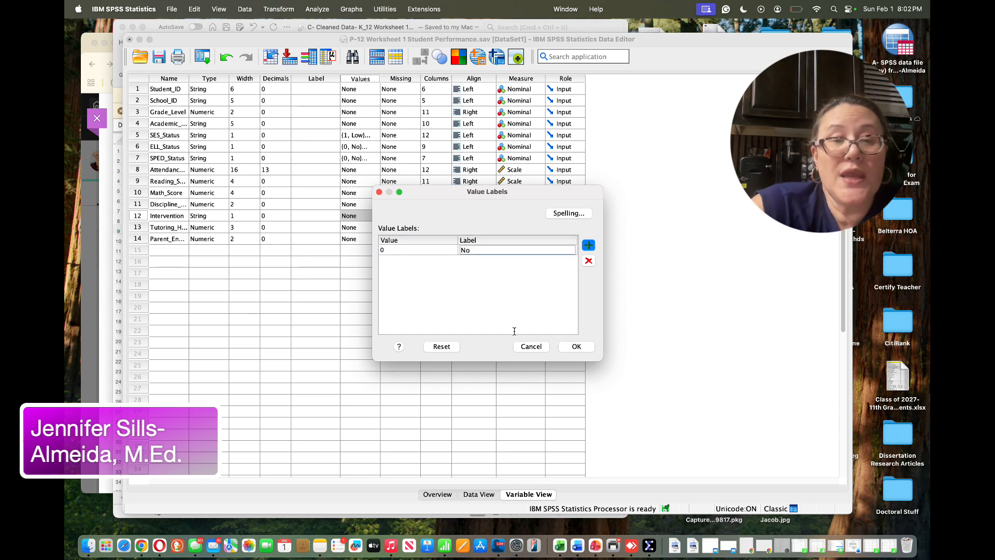
Add the Intervention value label Yes for 1 and confirm the labels
left_click(589, 244)
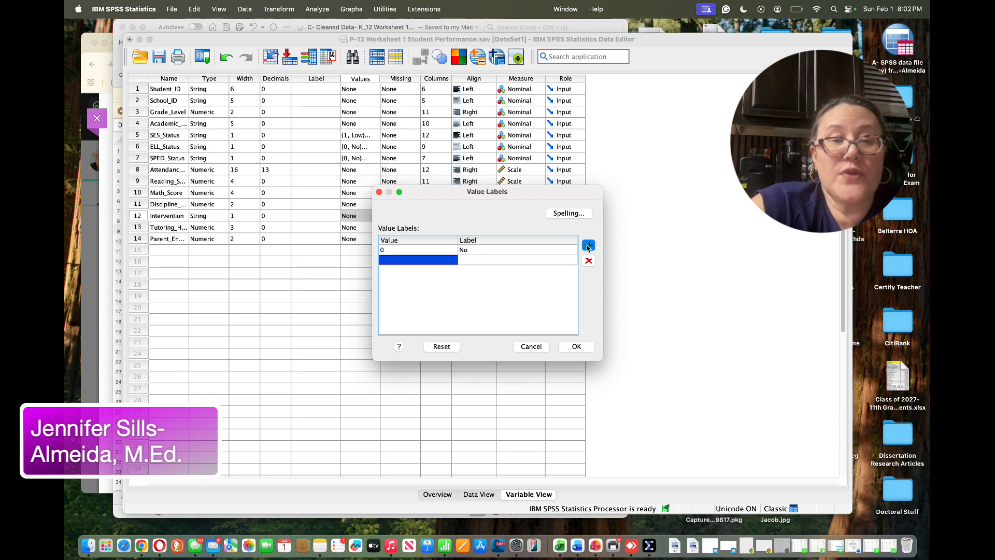
type("1")
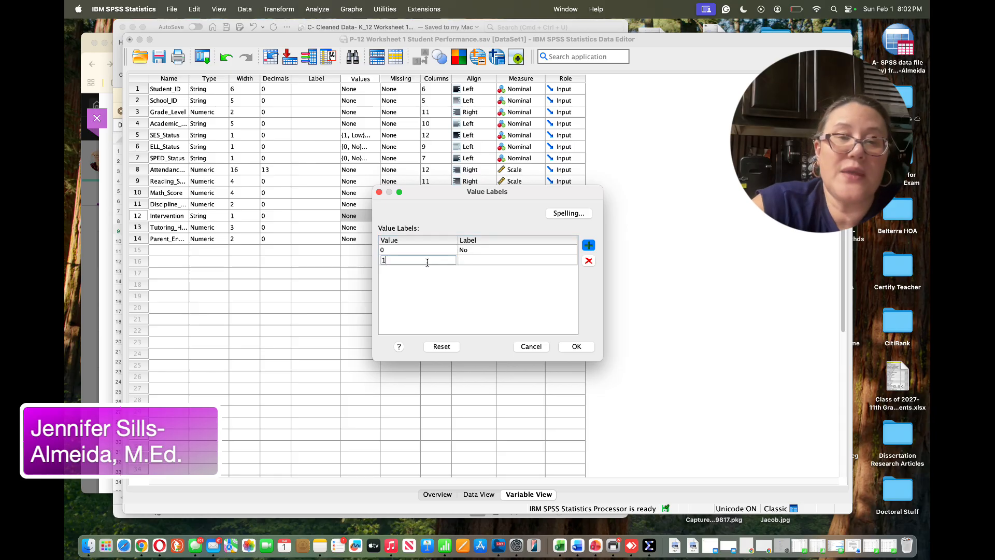
left_click(474, 263)
left_click(482, 261)
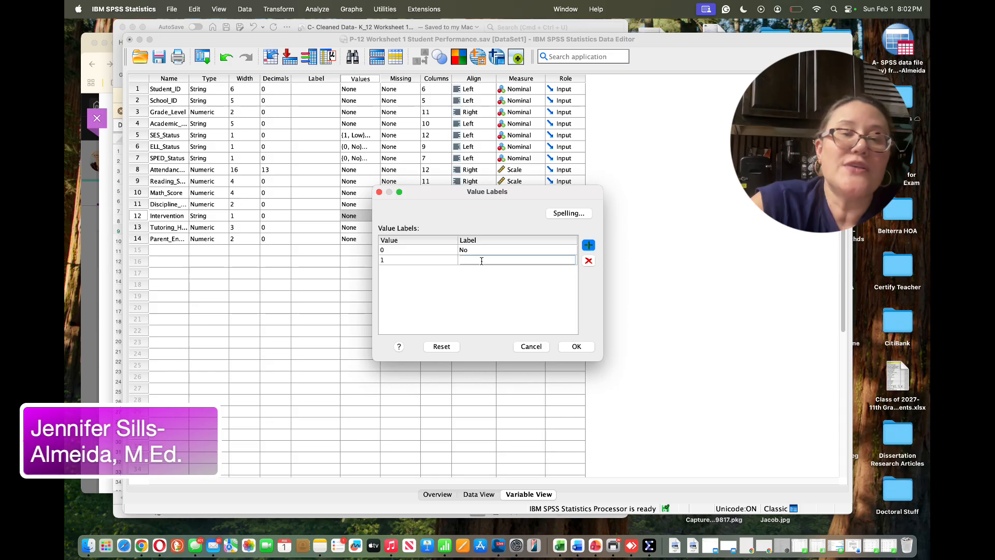
type("Yes")
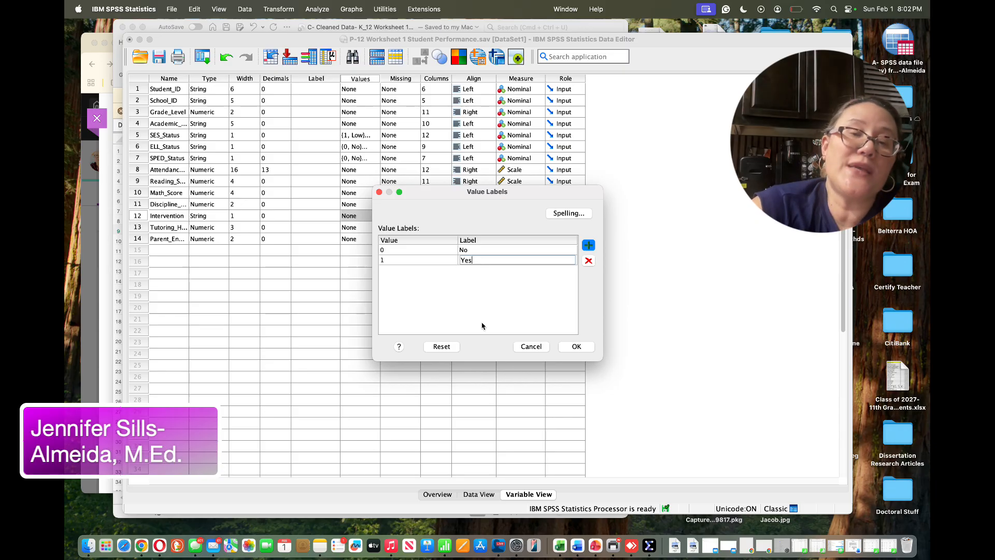
left_click(577, 346)
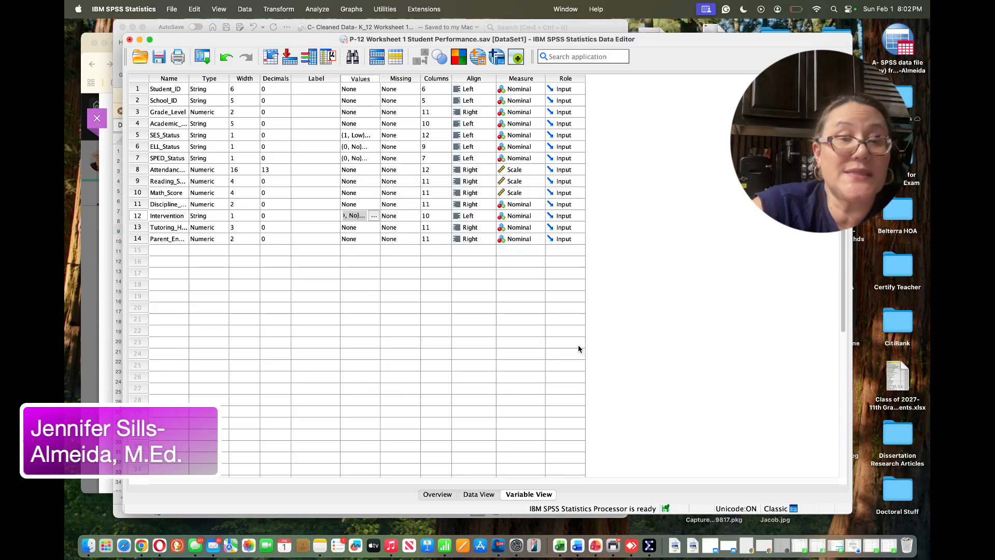
Inspect the Intervention column in the data view and return to the variable definitions
left_click(474, 494)
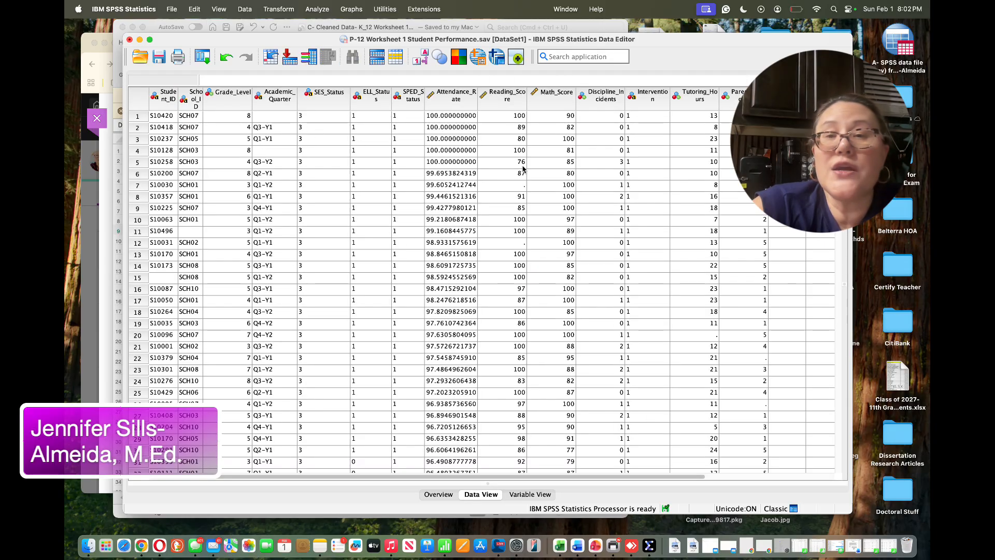
left_click(646, 94)
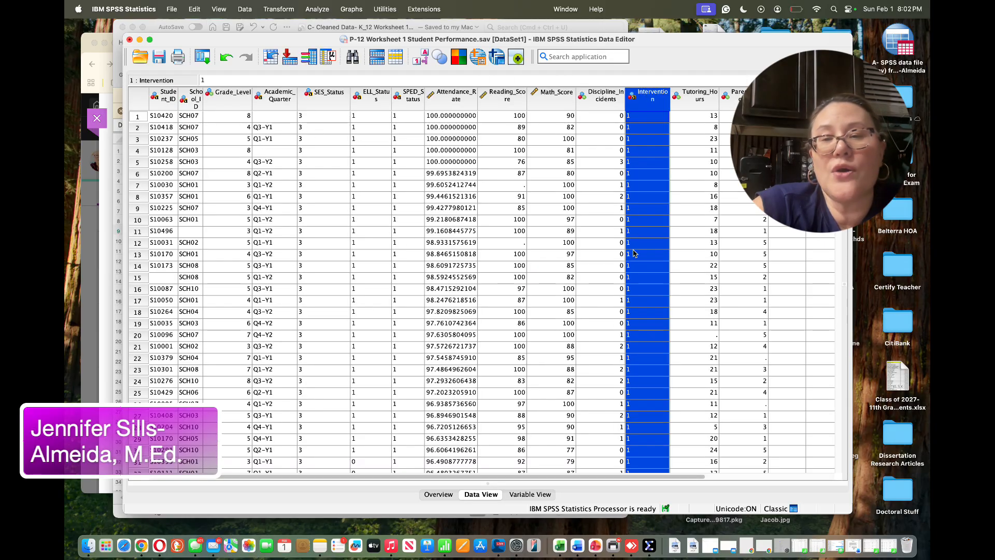
scroll(646, 307, "down", 5)
scroll(646, 308, "down", 20)
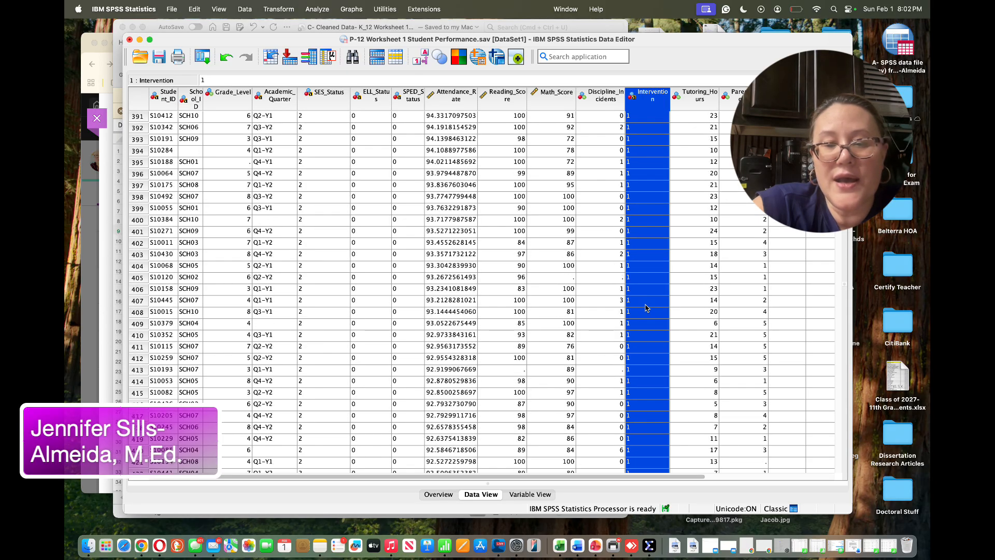
scroll(647, 307, "down", 20)
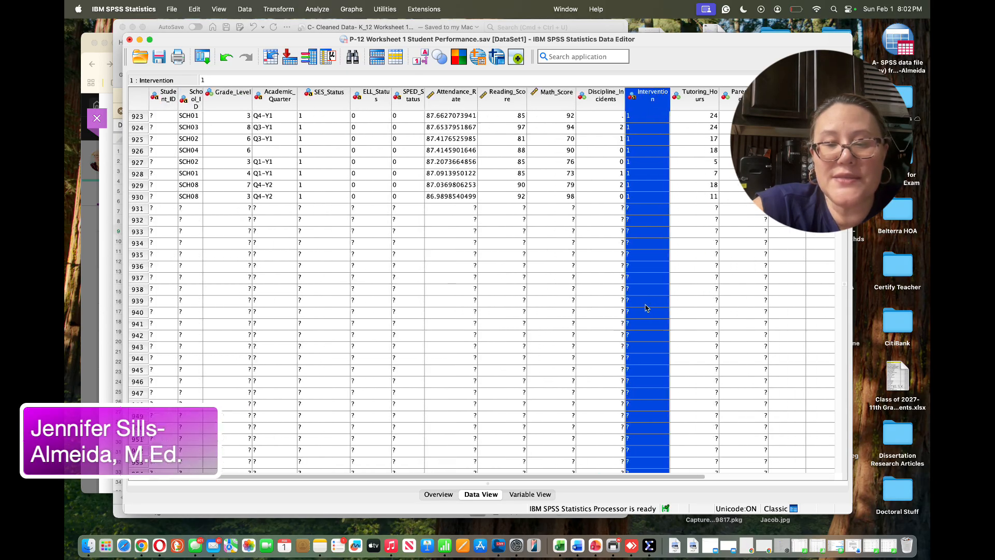
scroll(646, 308, "up", 20)
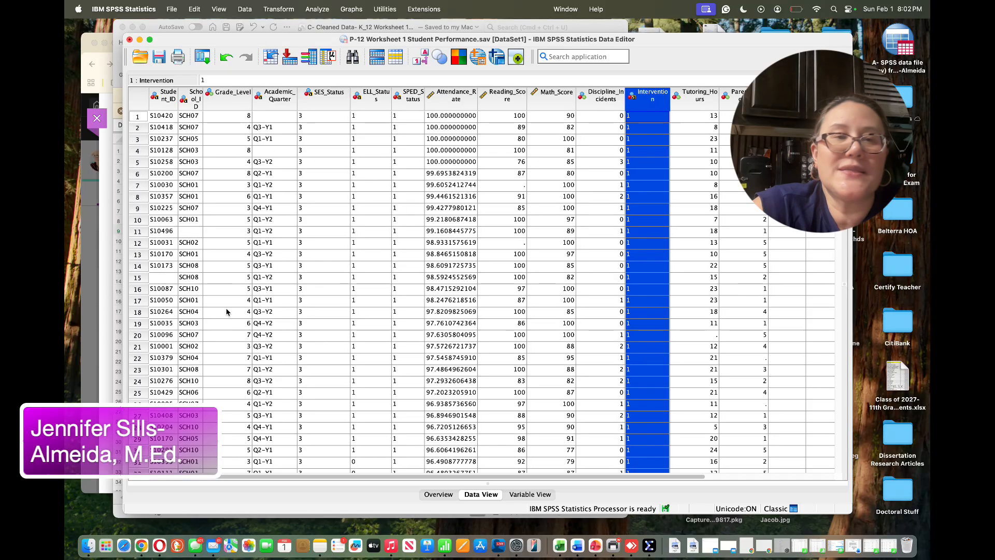
left_click(289, 174)
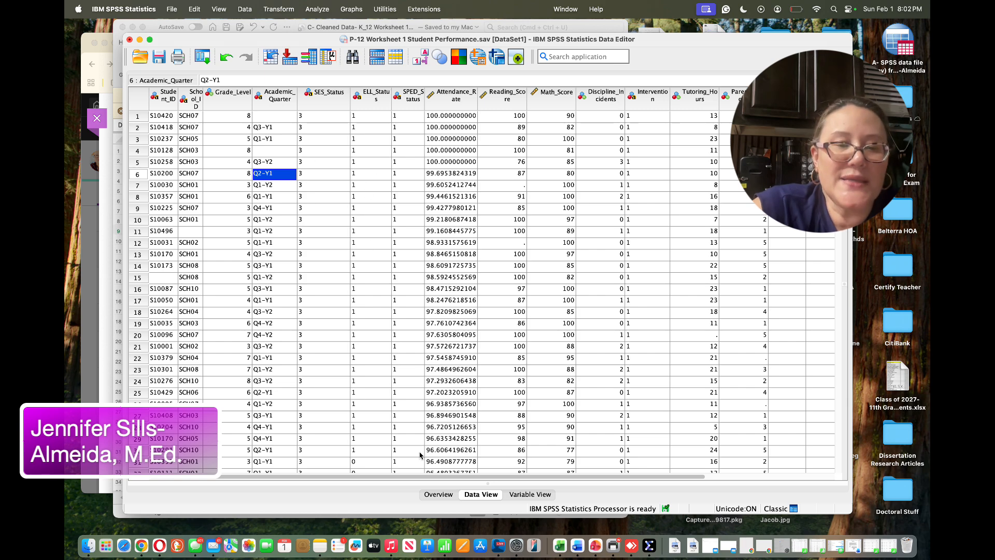
left_click(529, 495)
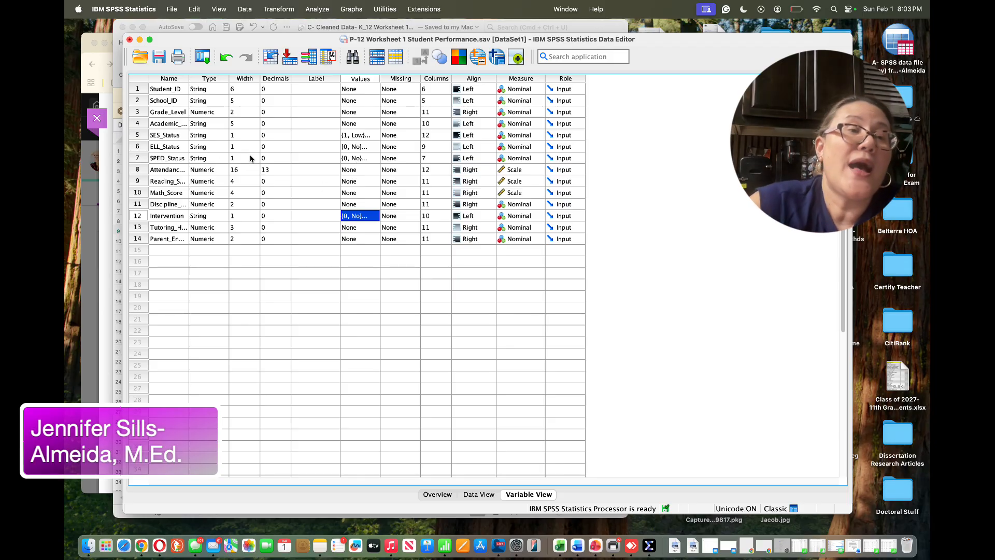
Set the measurement level of SES_Status to Ordinal
left_click(167, 136)
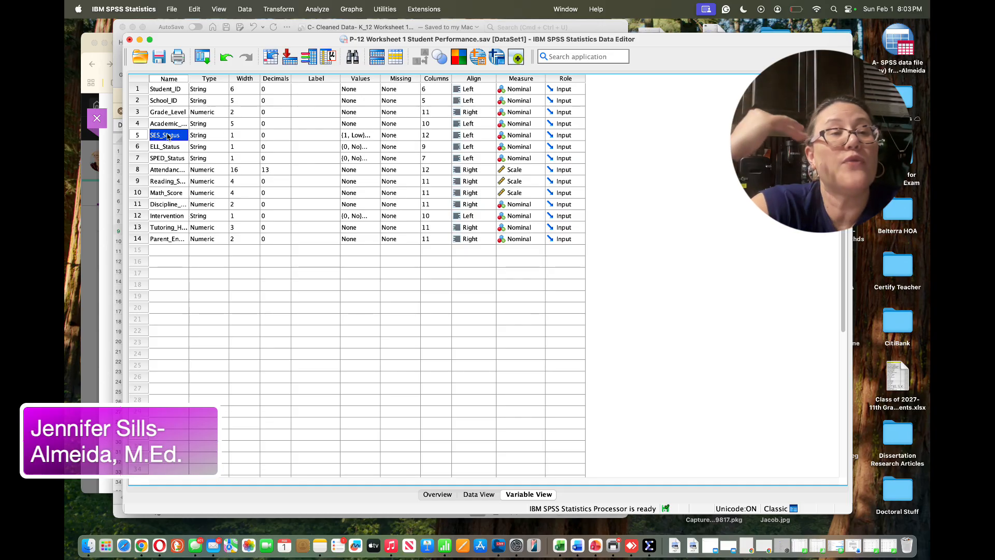
left_click(359, 136)
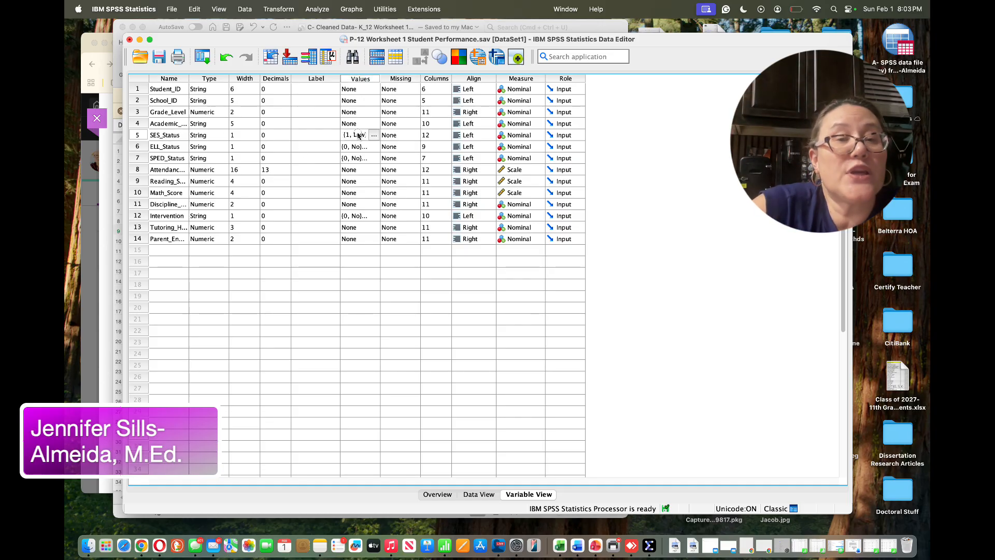
left_click(520, 137)
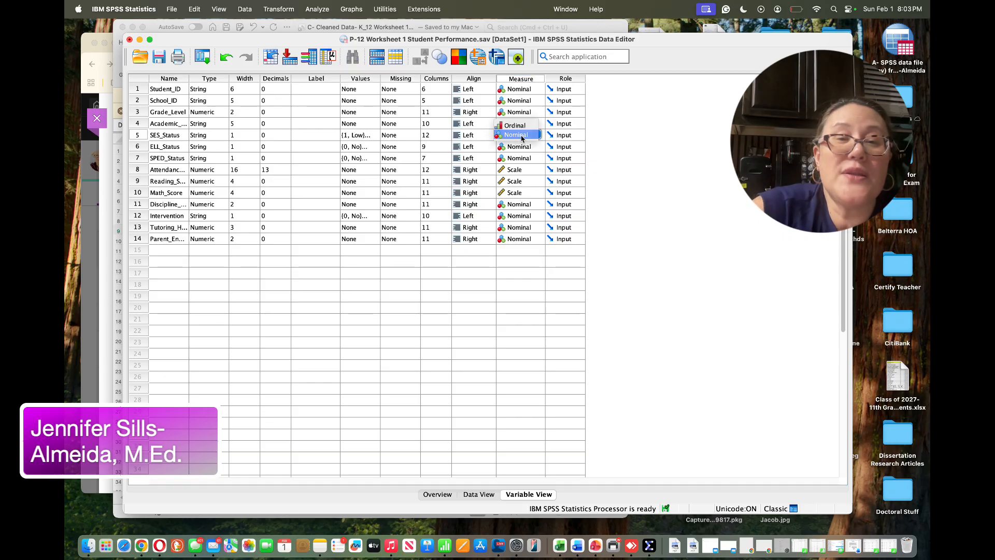
left_click(517, 127)
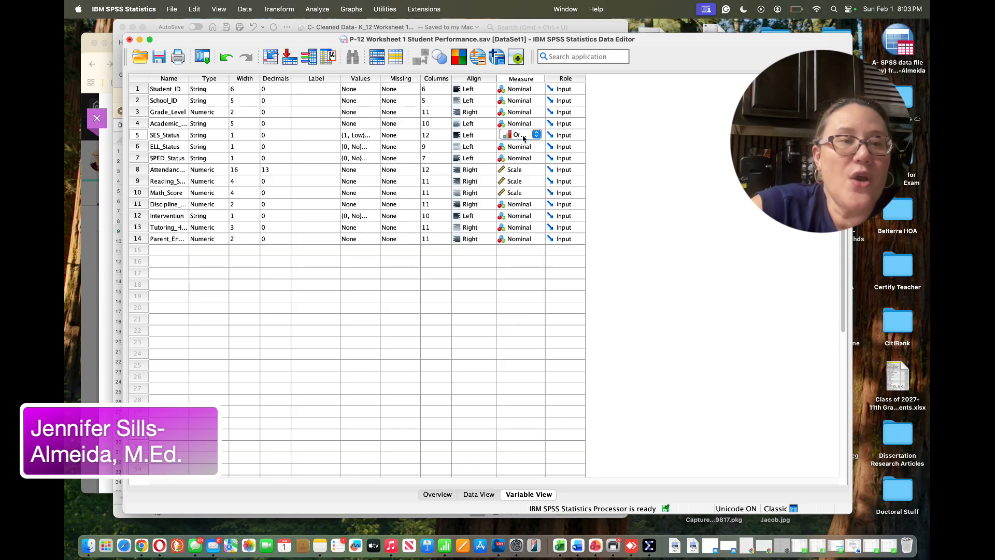
left_click(522, 147)
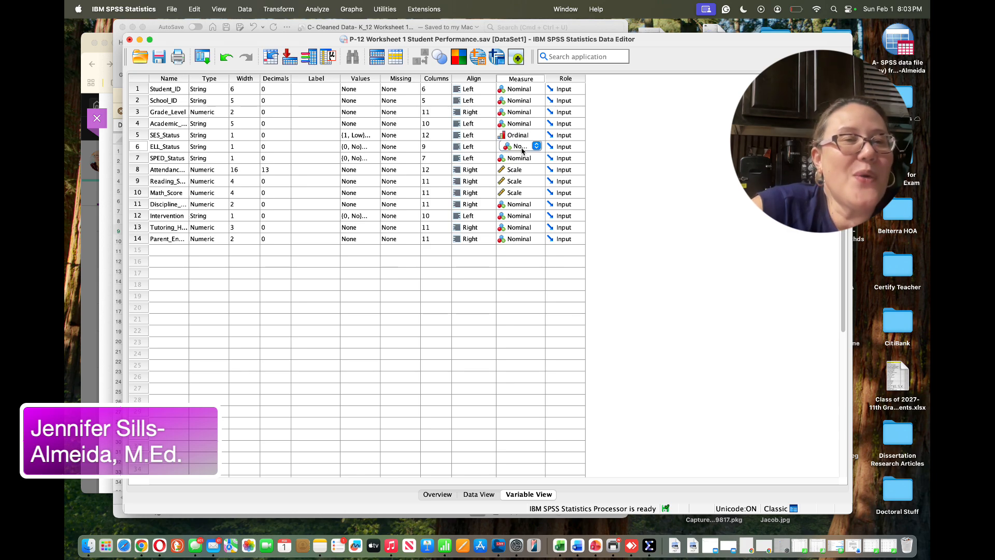
left_click(521, 158)
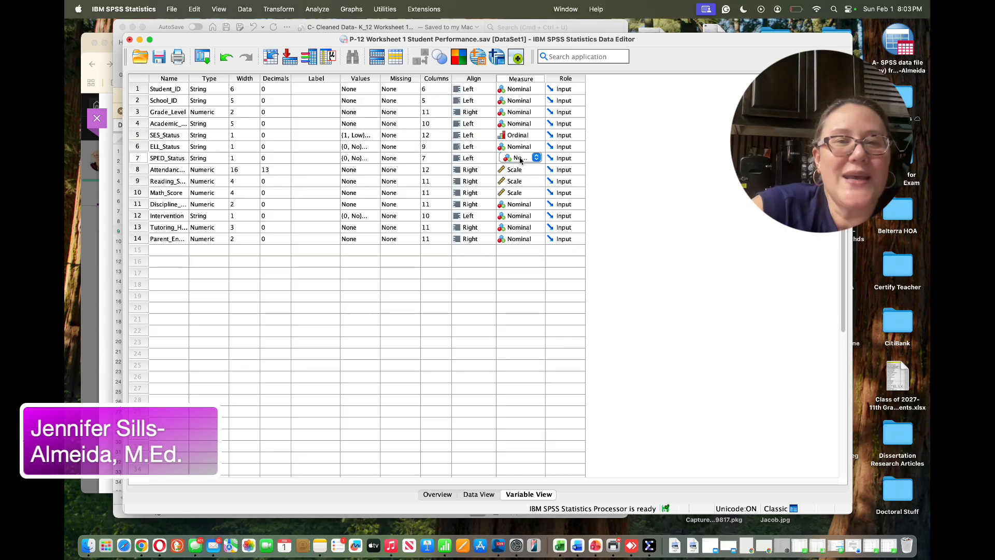
left_click(518, 136)
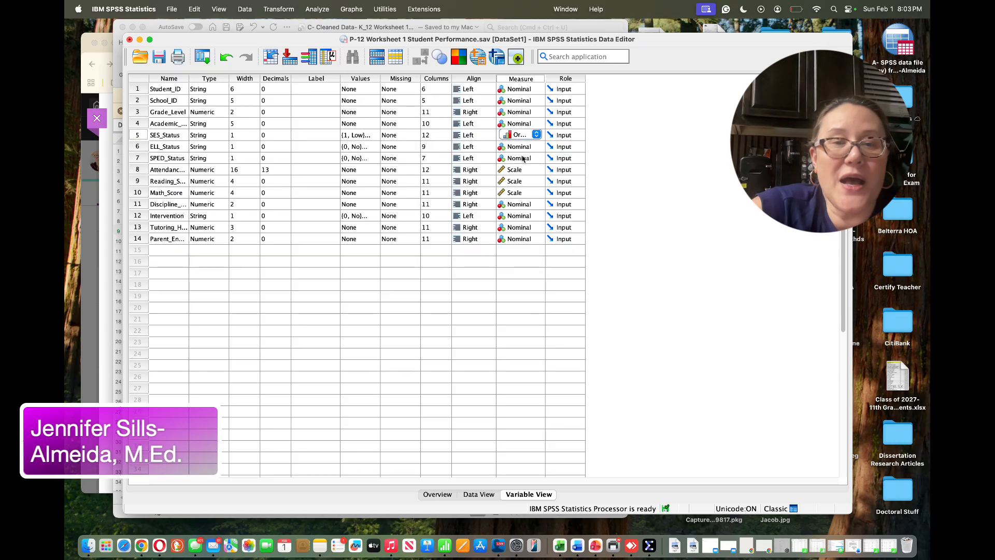
Review the measurement levels of the attendance and score variables and switch to the data view
left_click(520, 171)
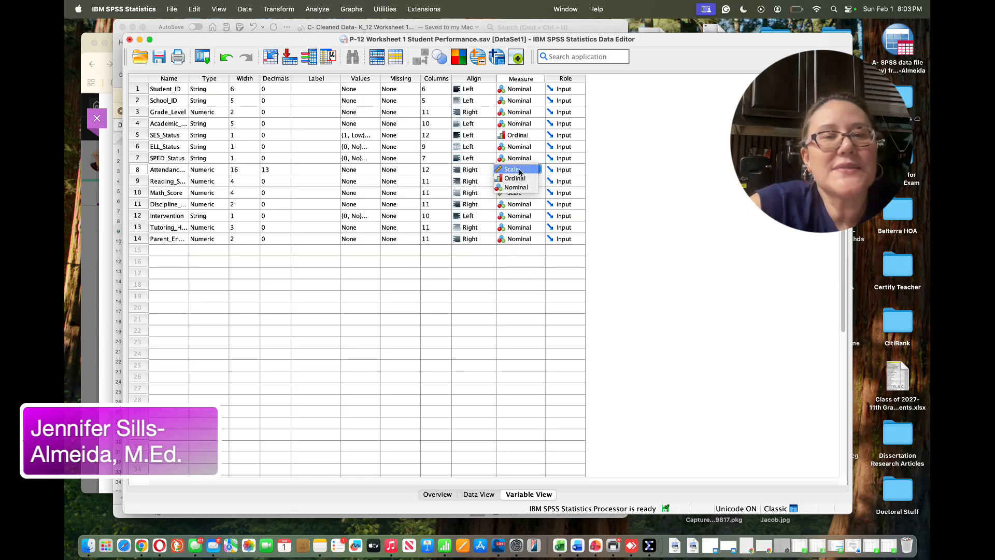
left_click(595, 184)
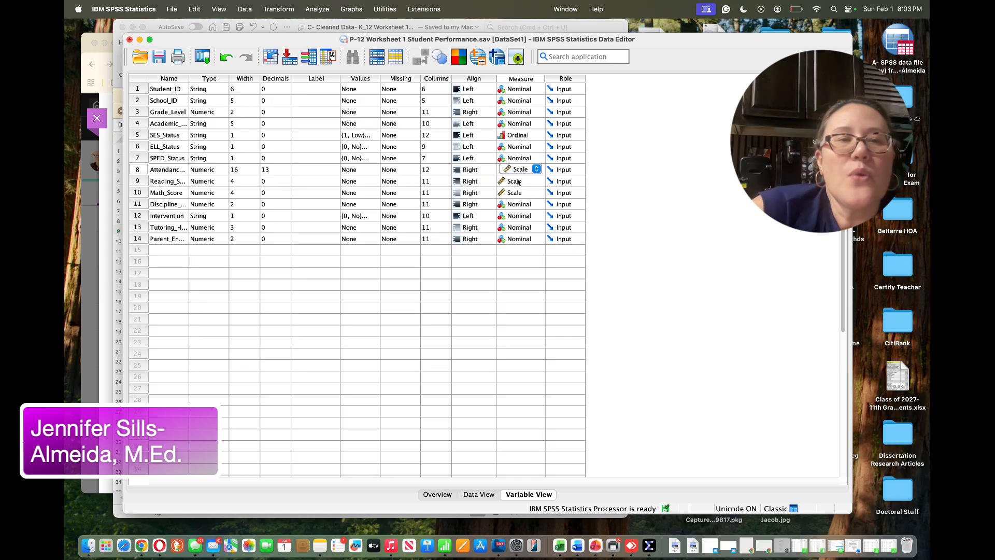
left_click(174, 170)
left_click(172, 182)
left_click(173, 193)
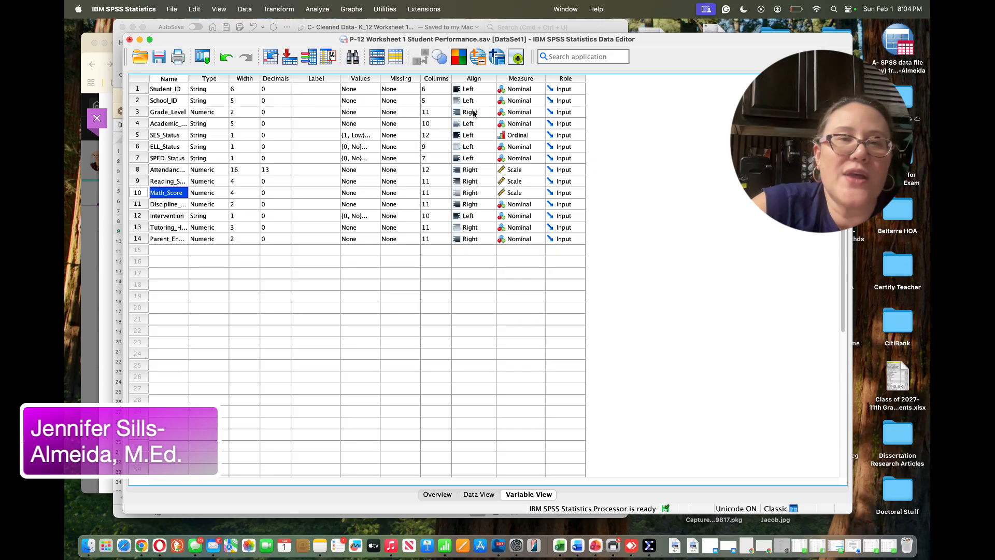
left_click(479, 494)
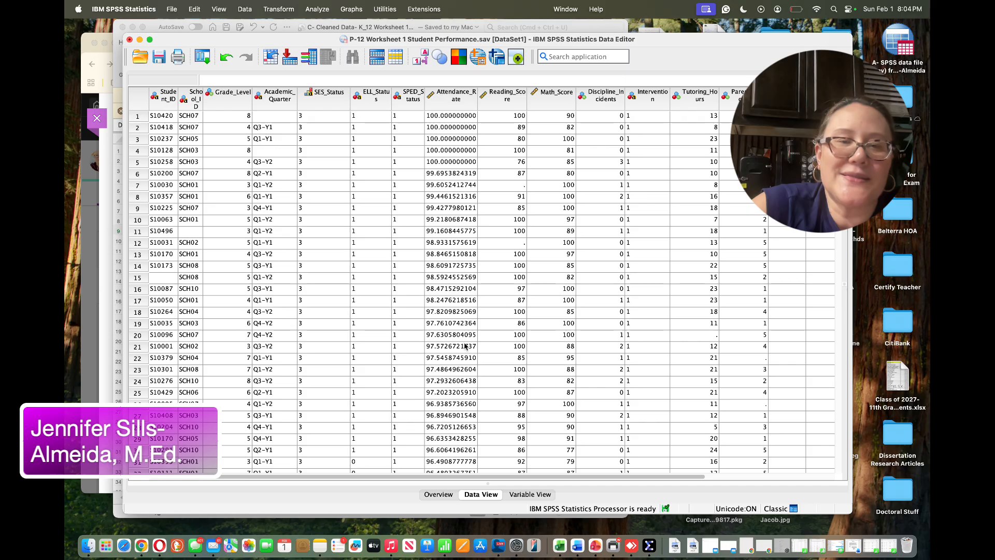
left_click(513, 494)
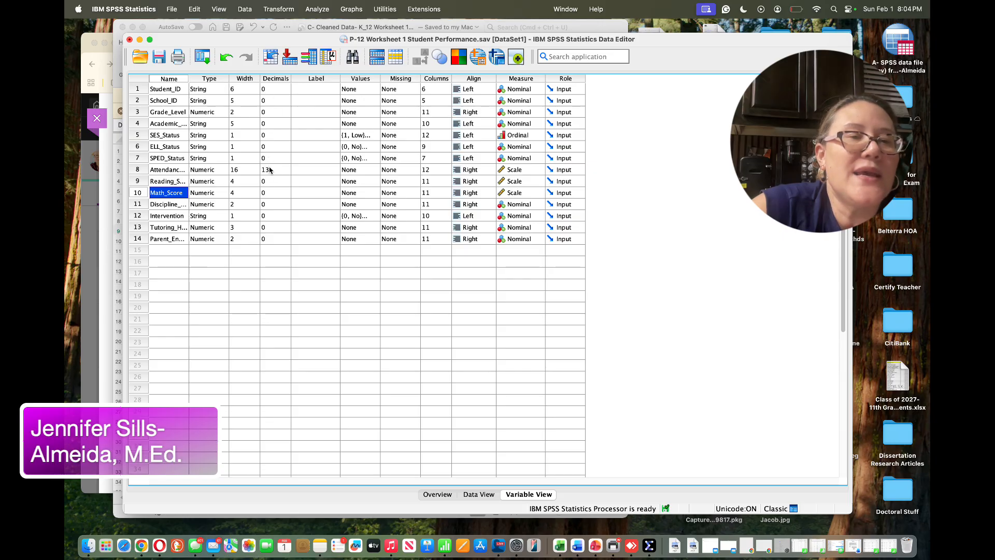
left_click(480, 495)
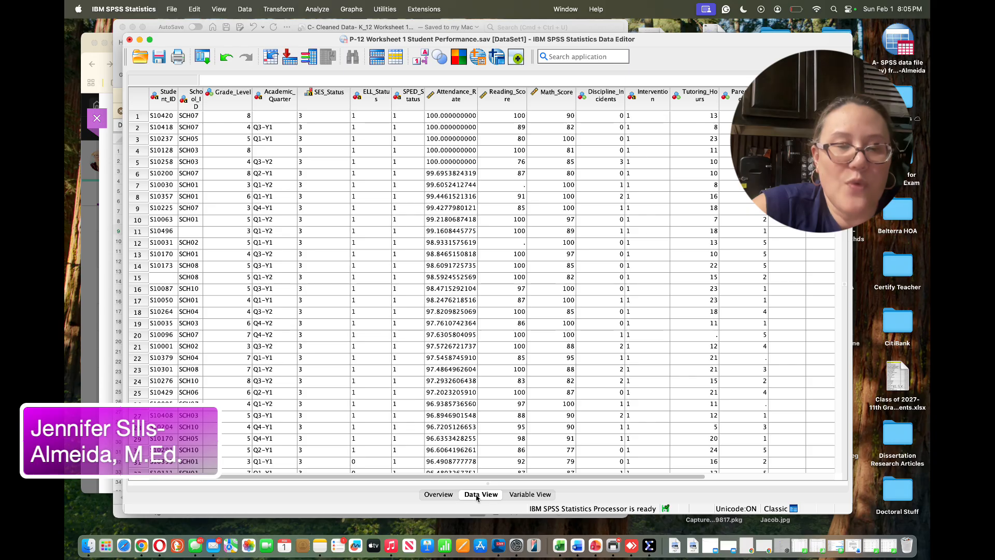
Widen the Name column in the variable definitions and briefly check the data view before returning
left_click(521, 495)
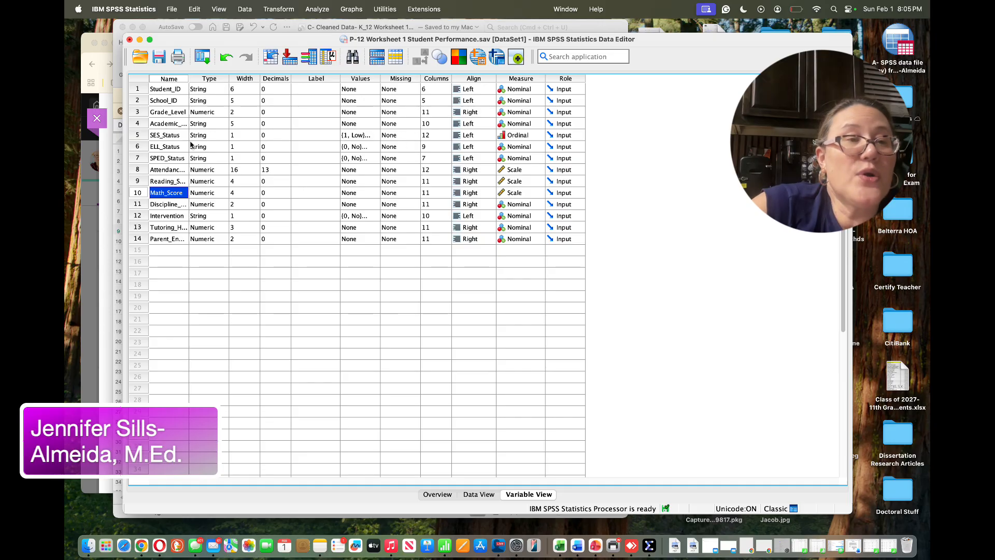
left_click_drag(187, 79, 219, 79)
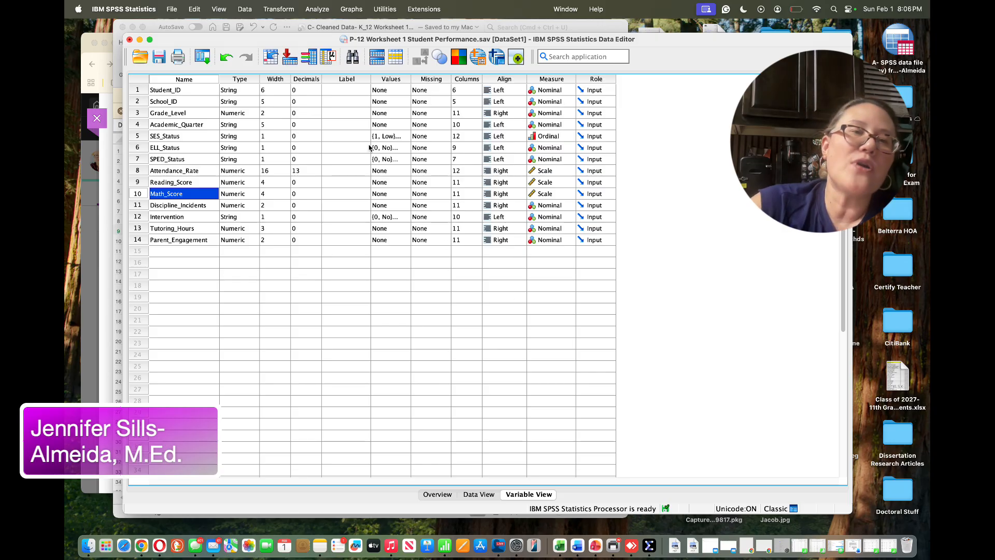
left_click(476, 494)
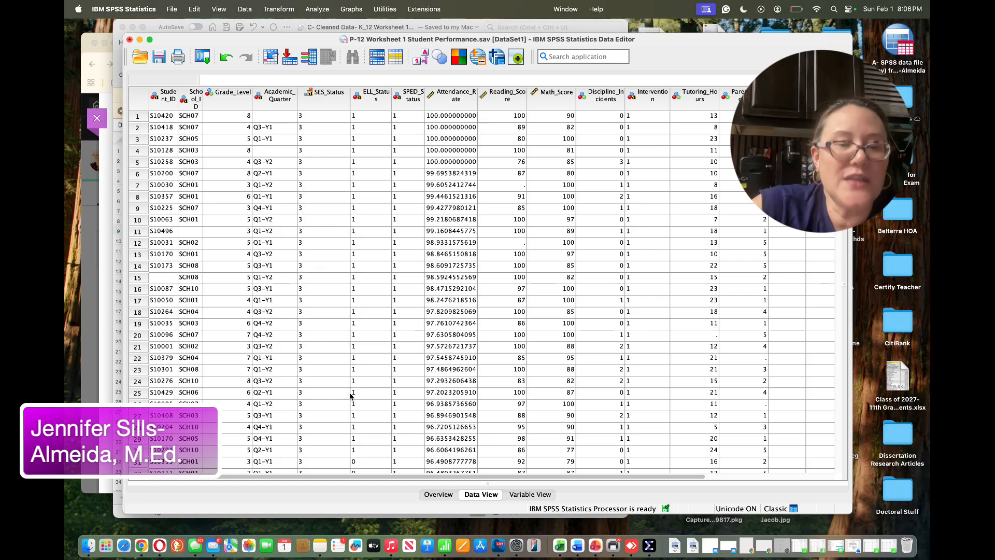
left_click(528, 495)
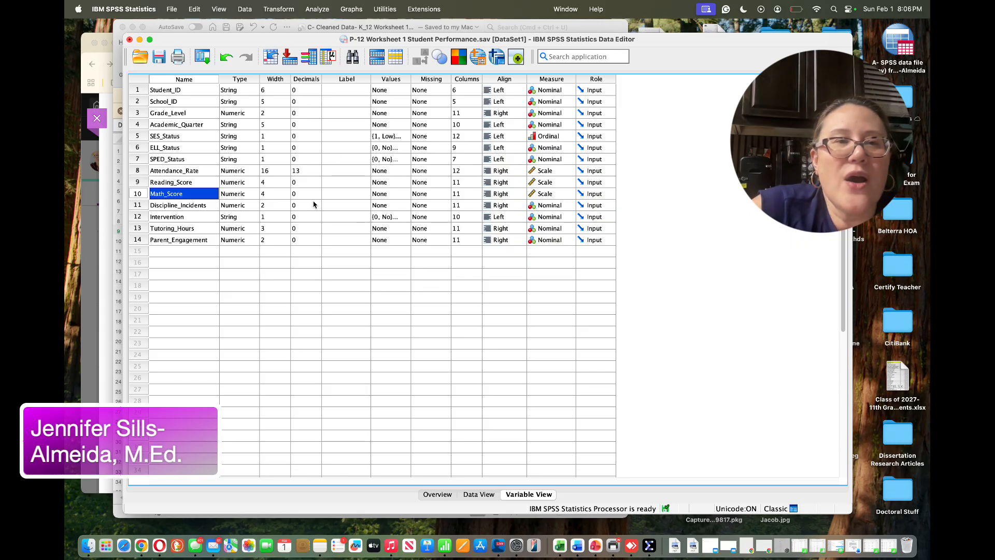
Run Frequencies on SES_Status, ELL_Status, SPED_Status and Intervention
left_click(317, 10)
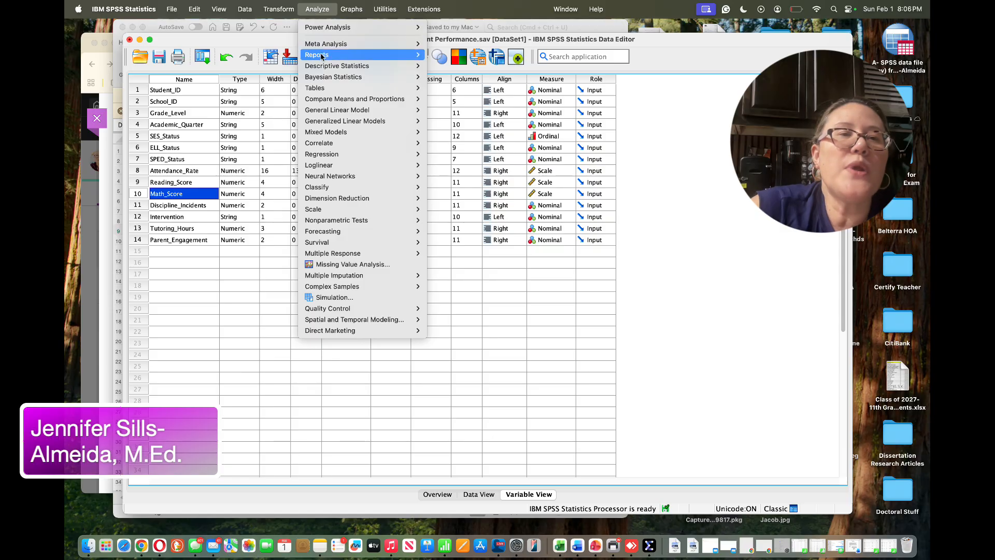
mouse_move(323, 67)
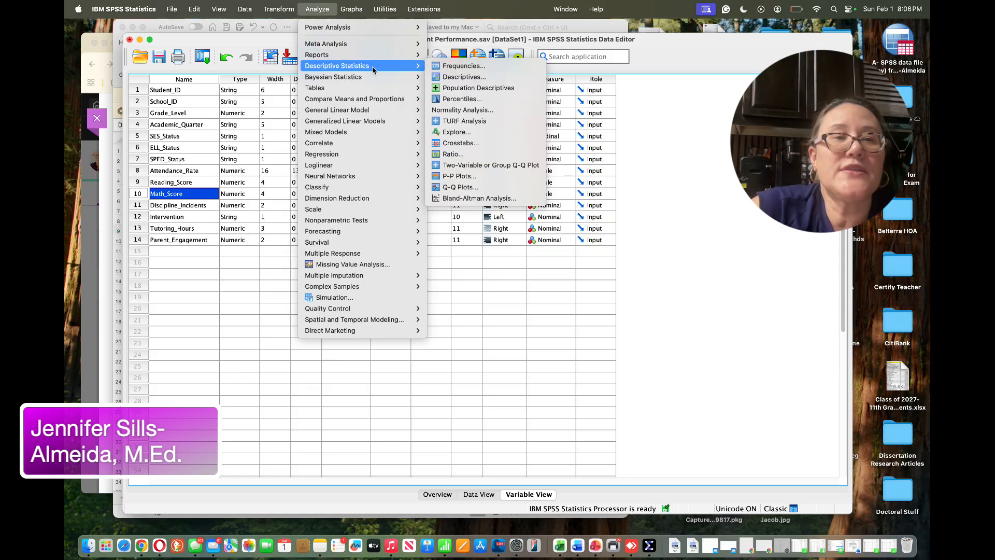
left_click(458, 66)
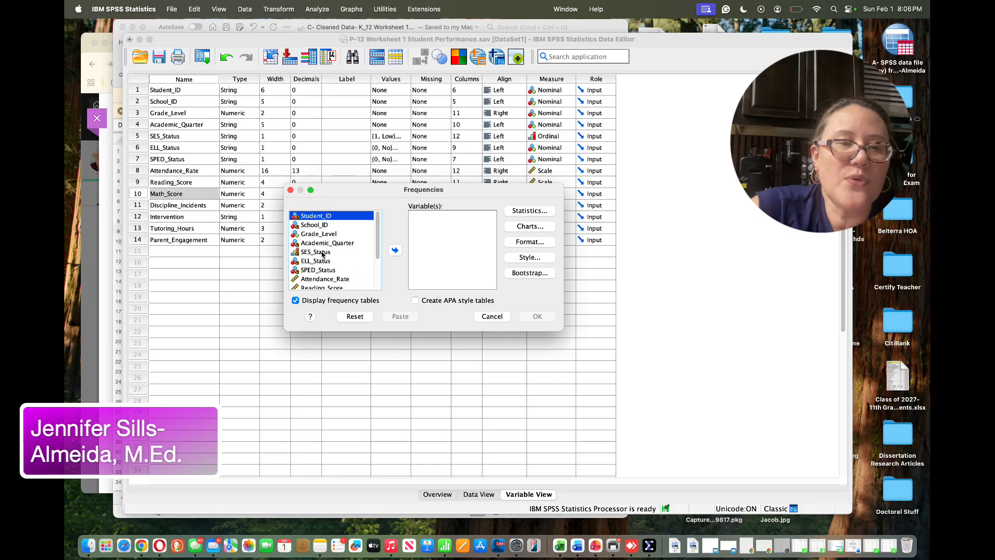
left_click(322, 252)
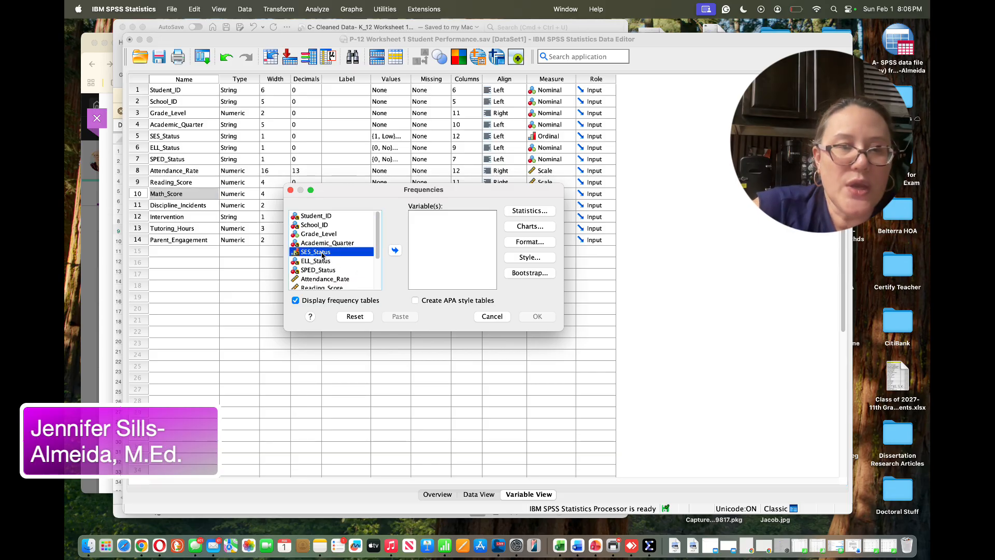
key("shift+Down")
key("shift+Down")
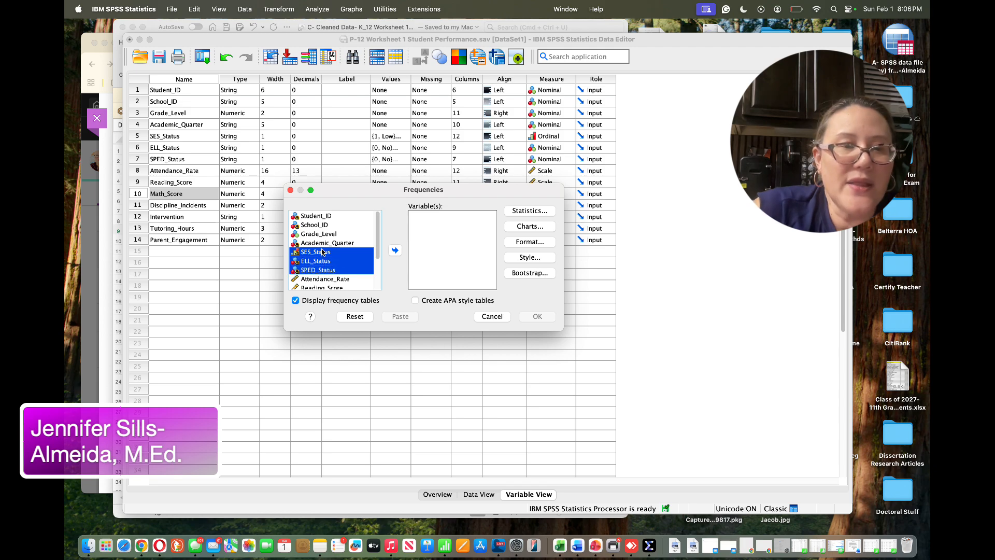
left_click(395, 251)
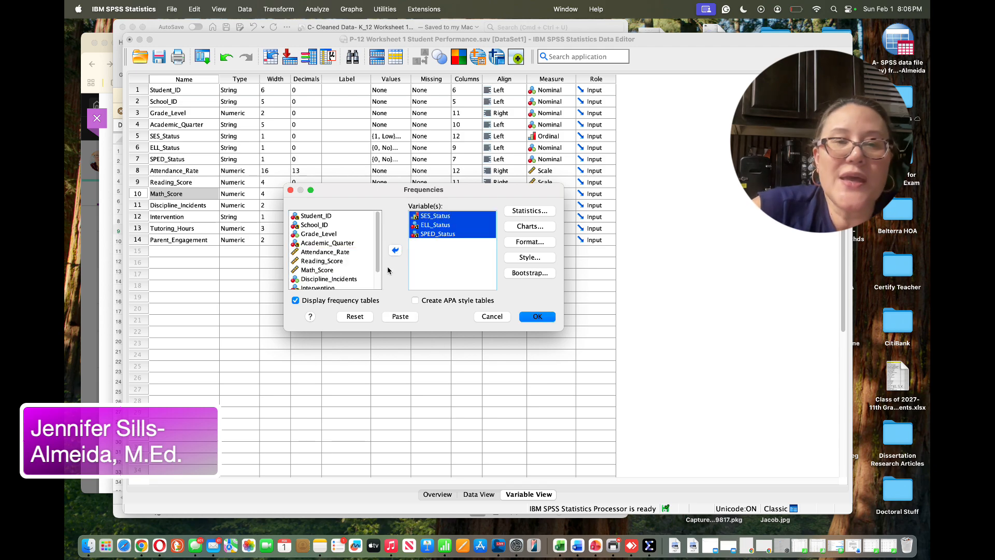
scroll(326, 264, "down", 3)
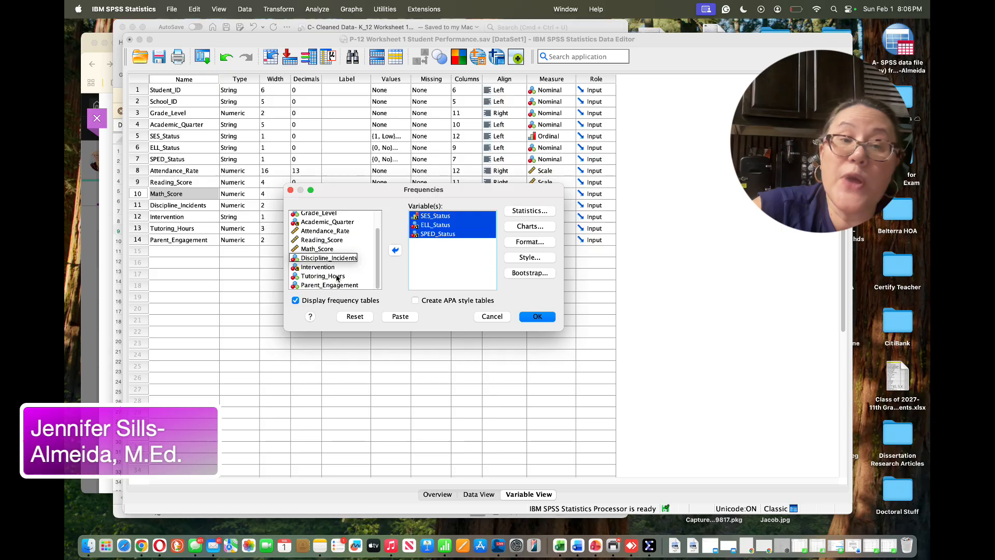
left_click(318, 267)
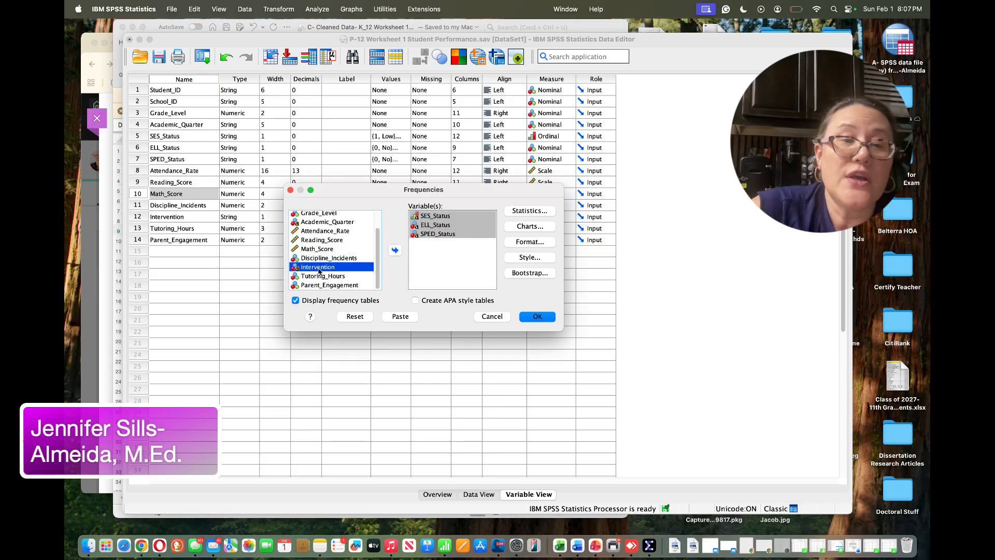
left_click(395, 250)
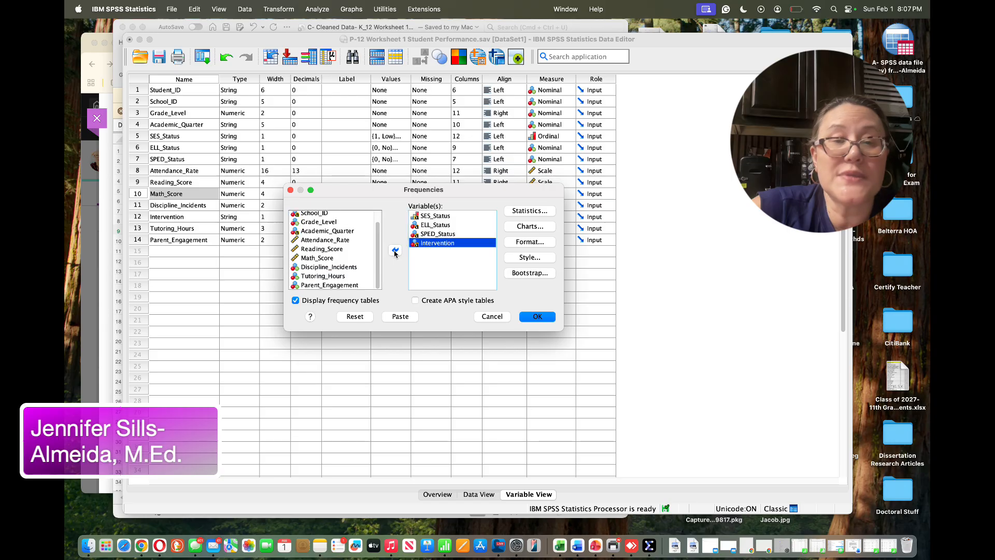
left_click(538, 316)
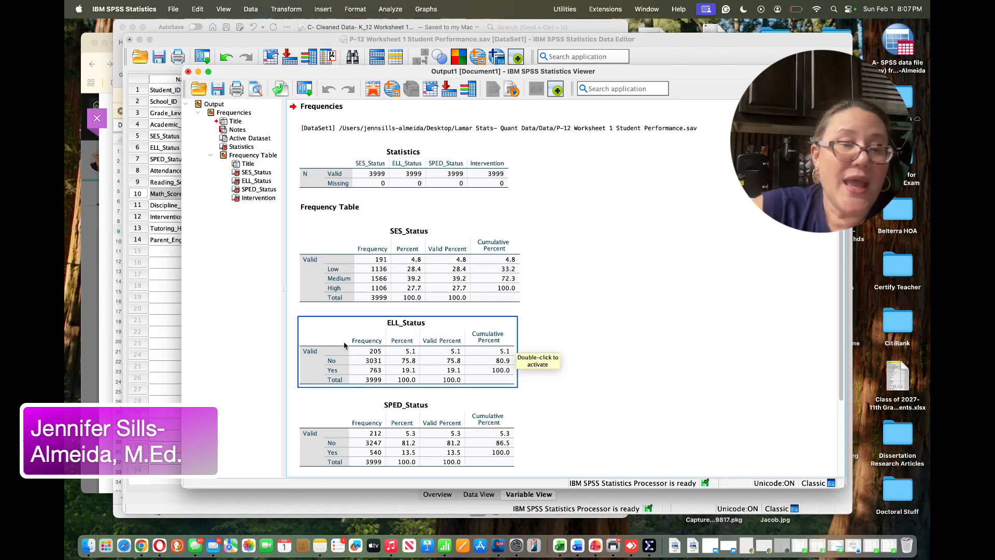
Review the frequency tables for the four coded variables in the output viewer
scroll(570, 381, "down", 3)
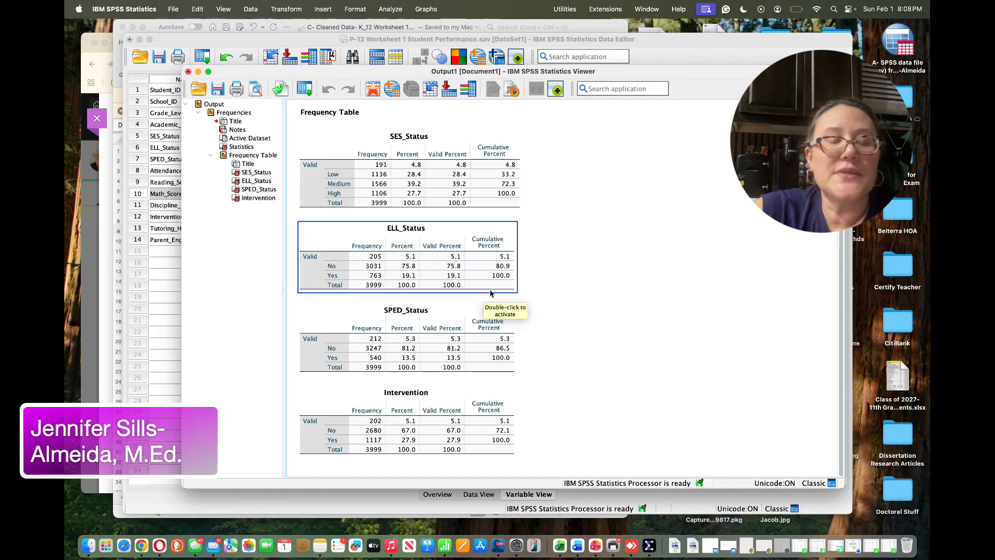
left_click(503, 321)
left_click(580, 354)
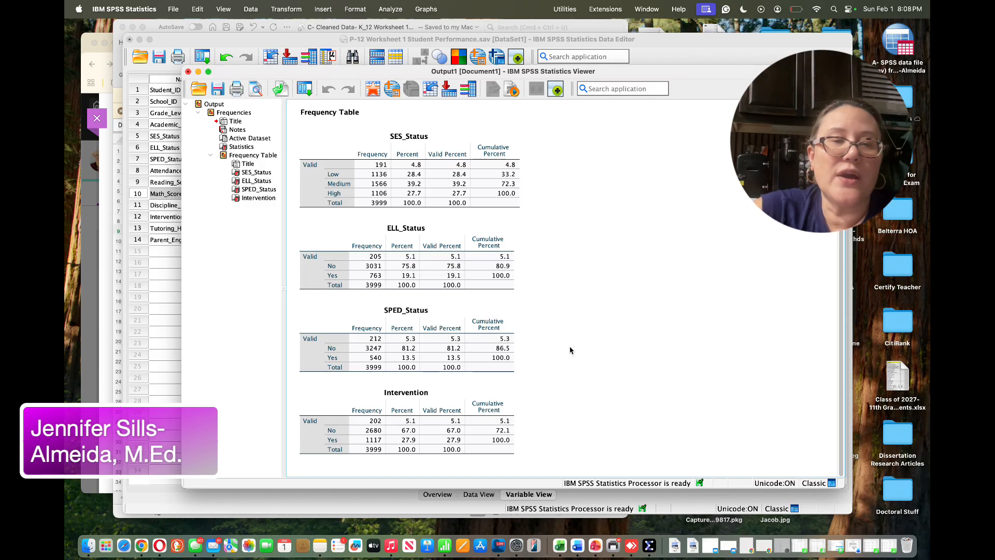
left_click(500, 344)
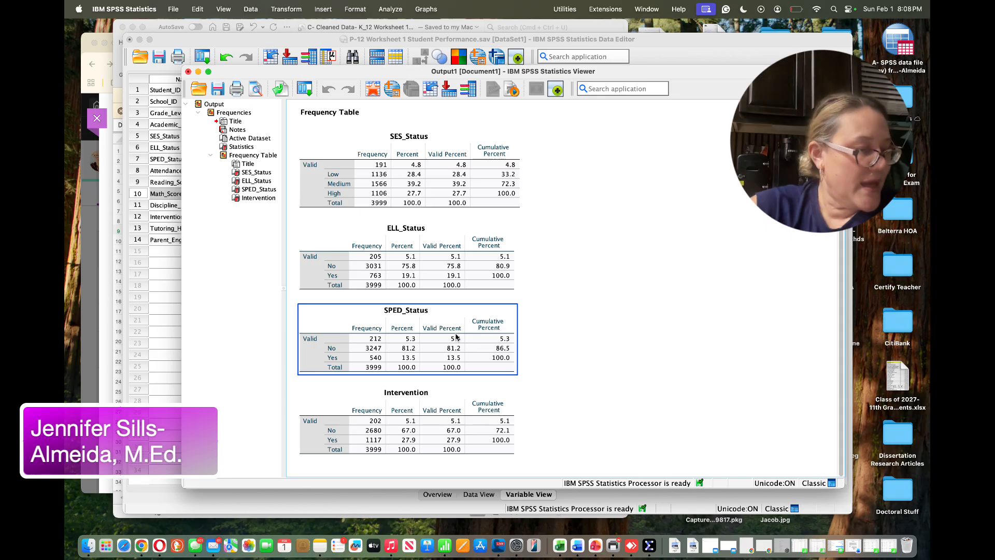
left_click(395, 289)
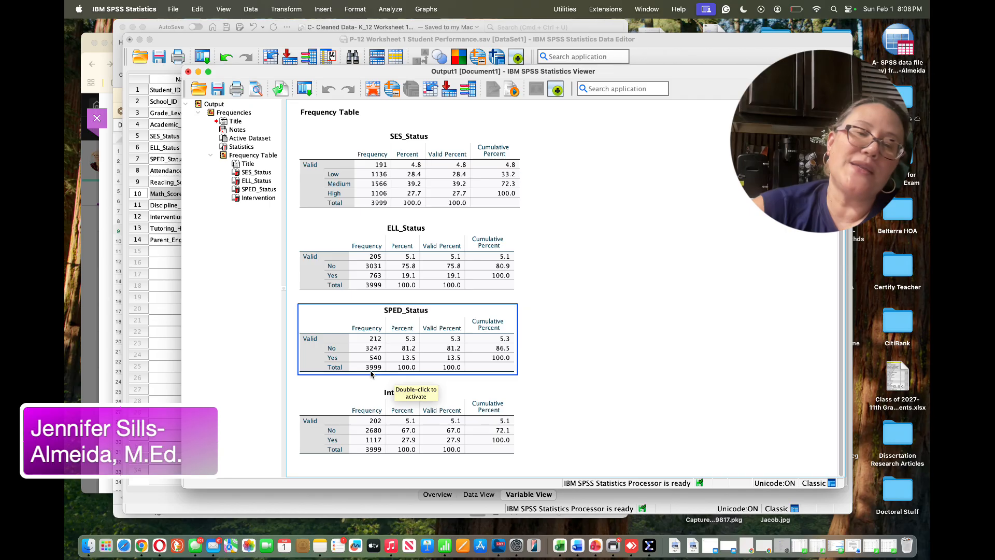
left_click(526, 388)
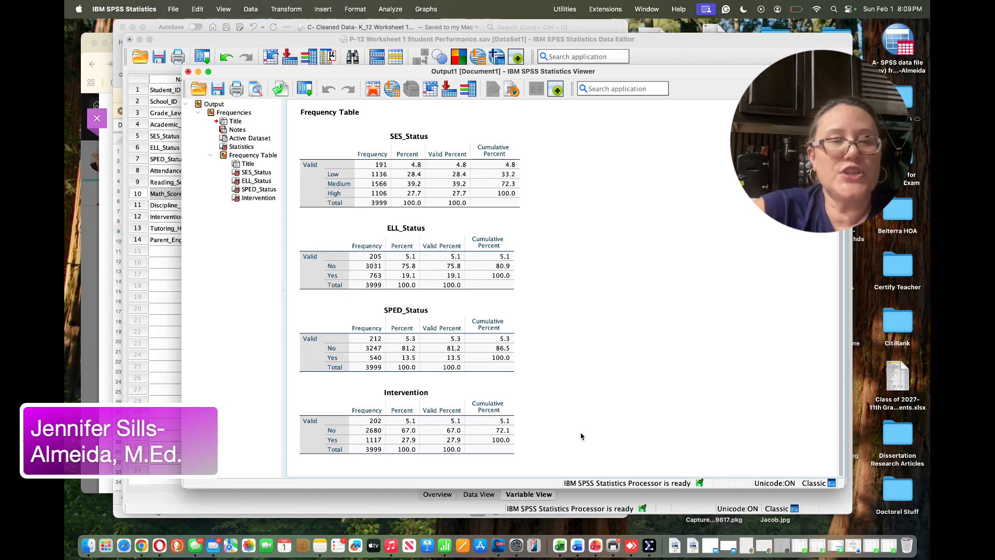
left_click(353, 417)
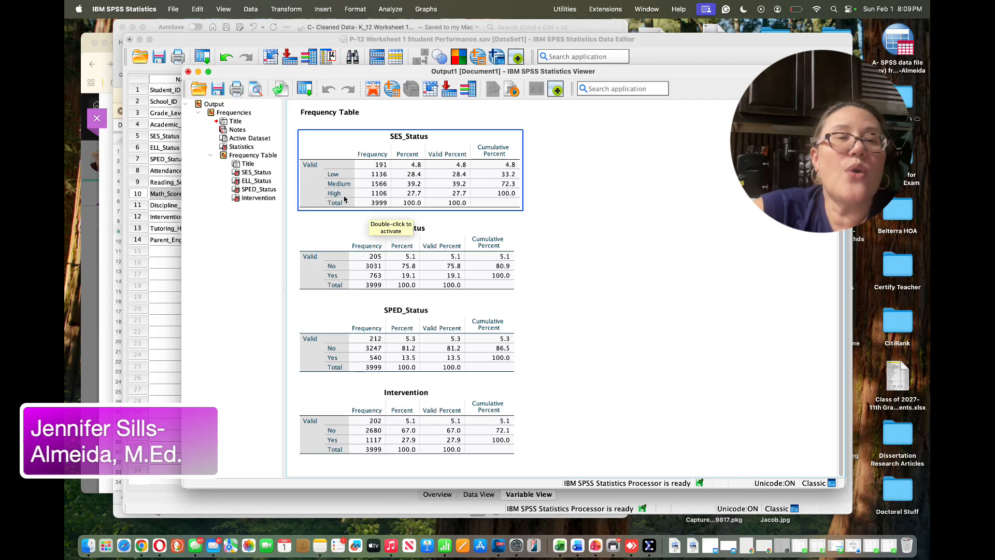
Save the output as Output1_k-12 Performance in Viewer Files (*.spv) format
left_click(218, 91)
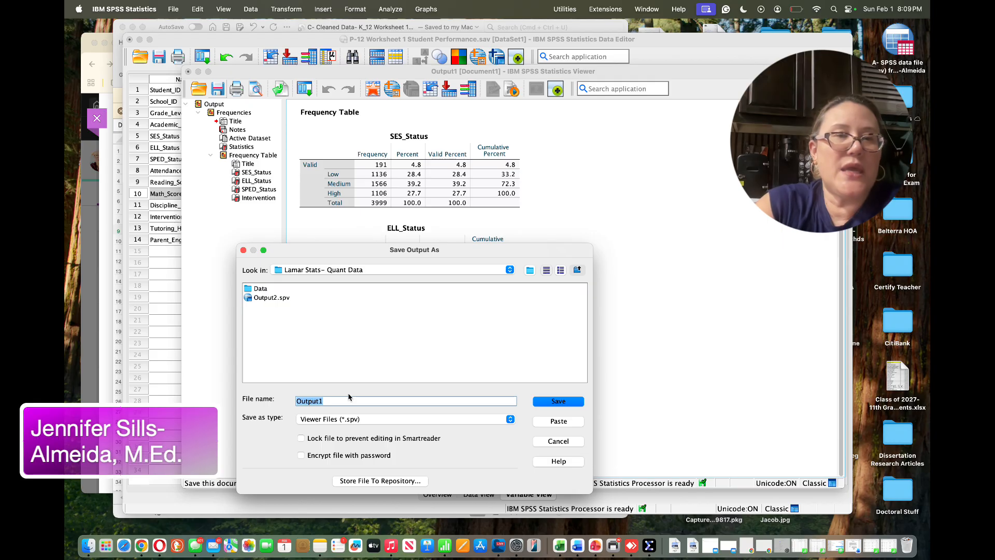
type("O")
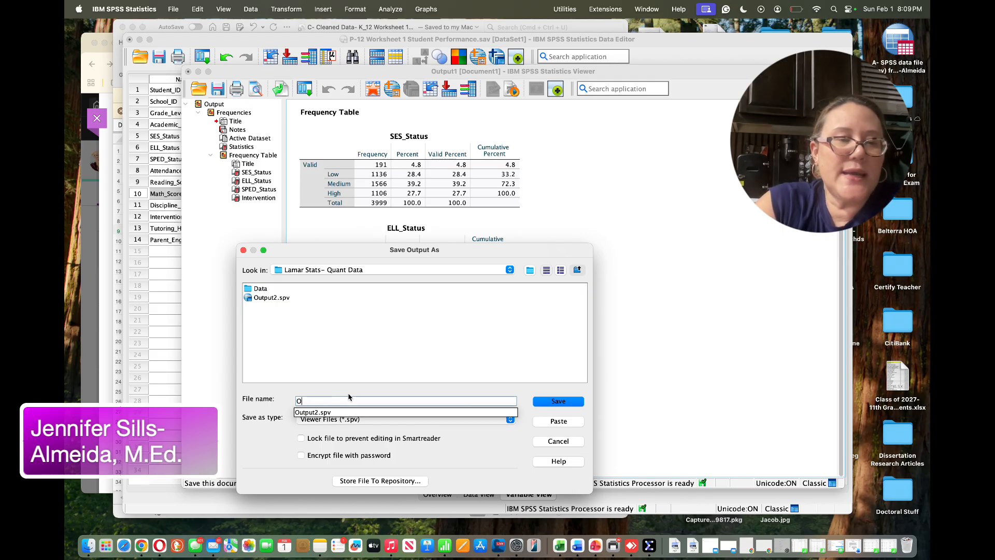
type("ut")
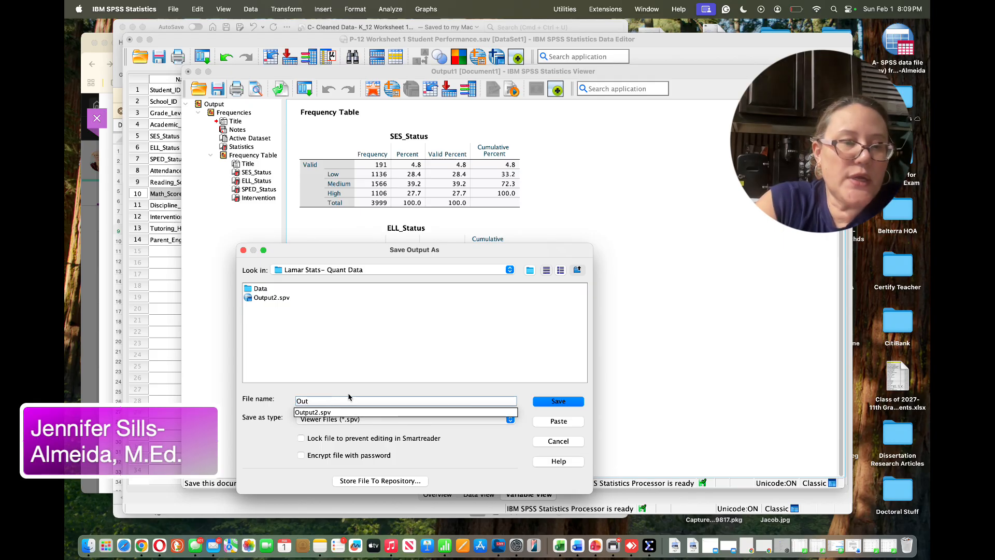
type("put")
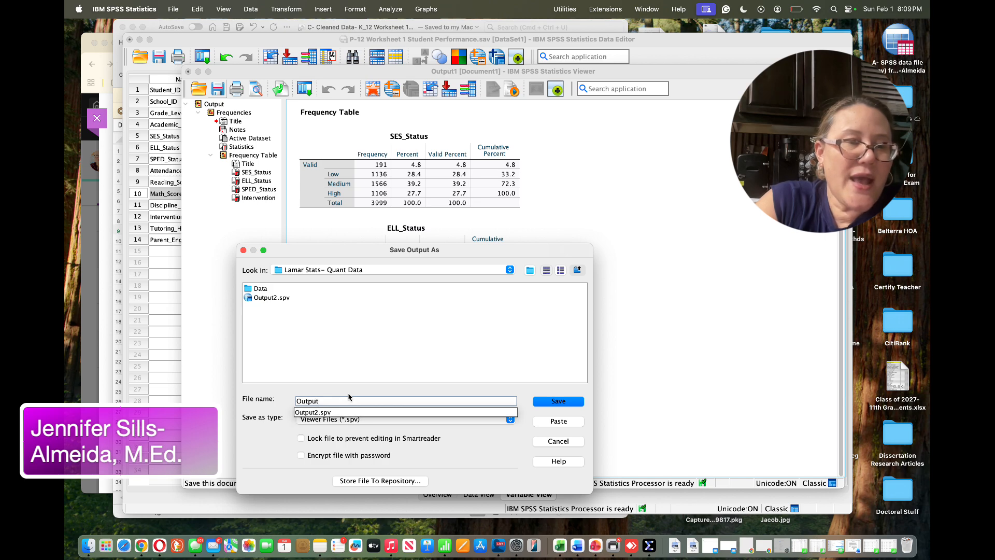
type("1_0")
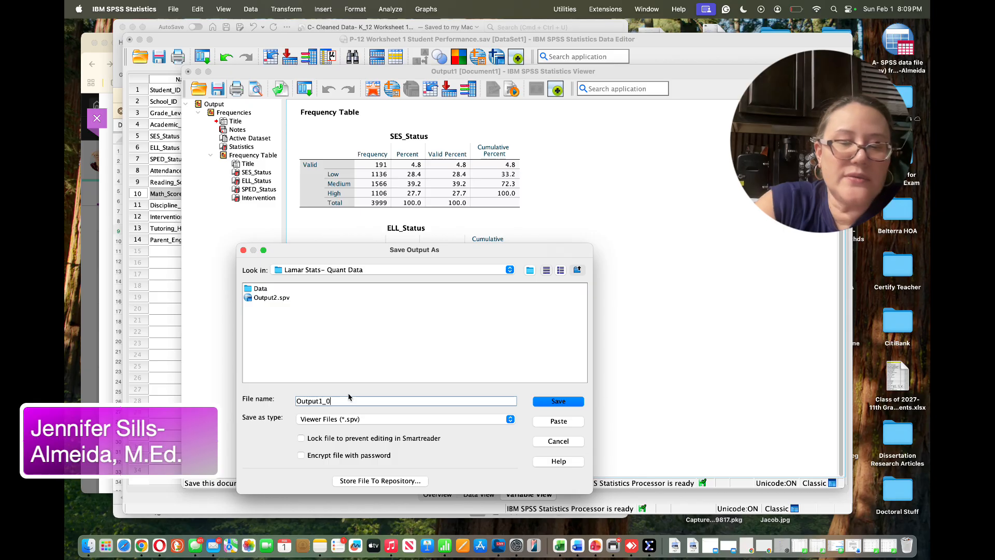
key("BackSpace")
type("k")
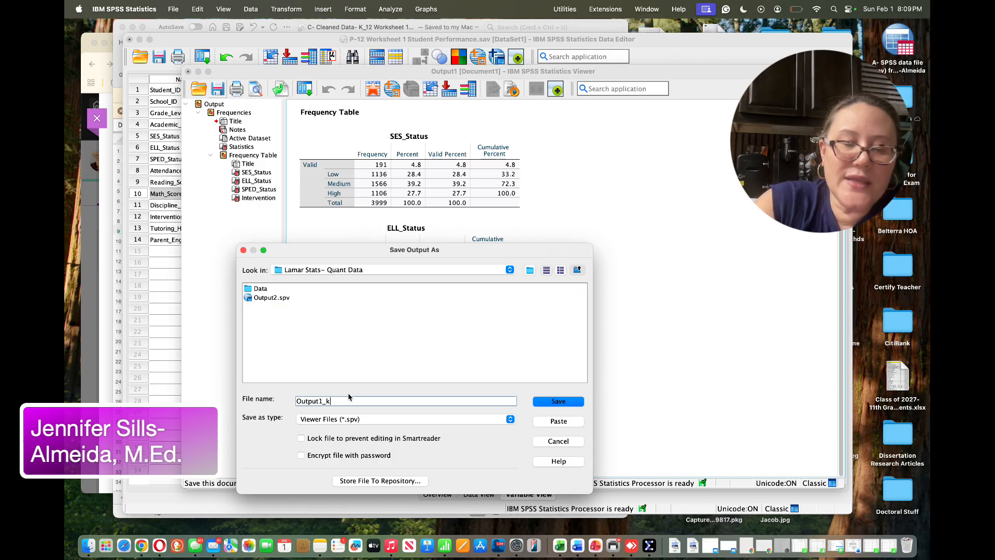
type("-12 Performance.02-01-26")
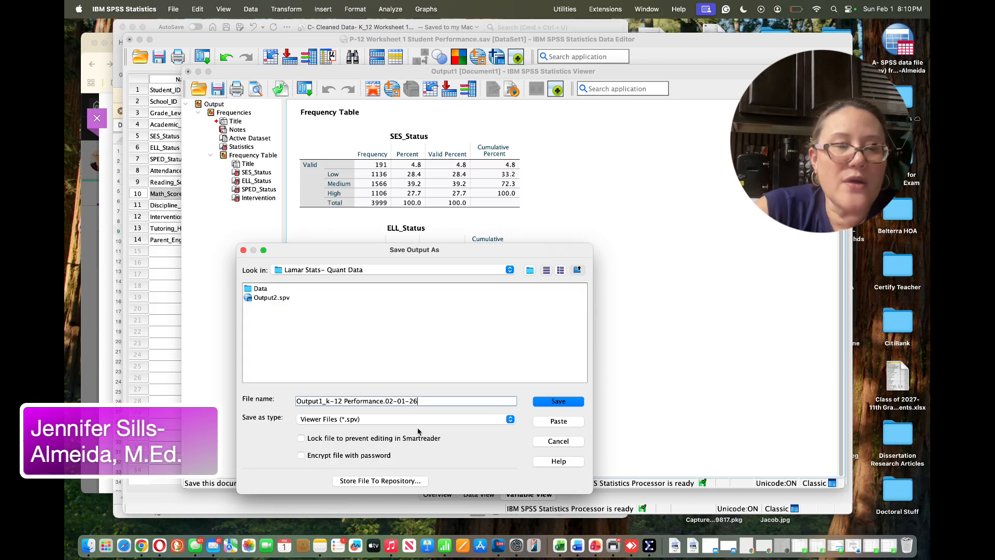
left_click(510, 423)
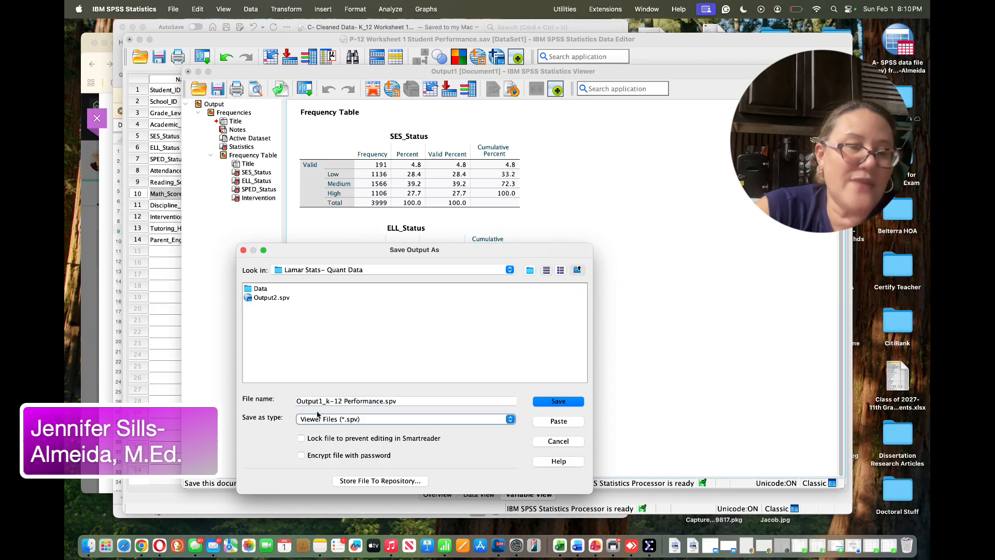
left_click(568, 403)
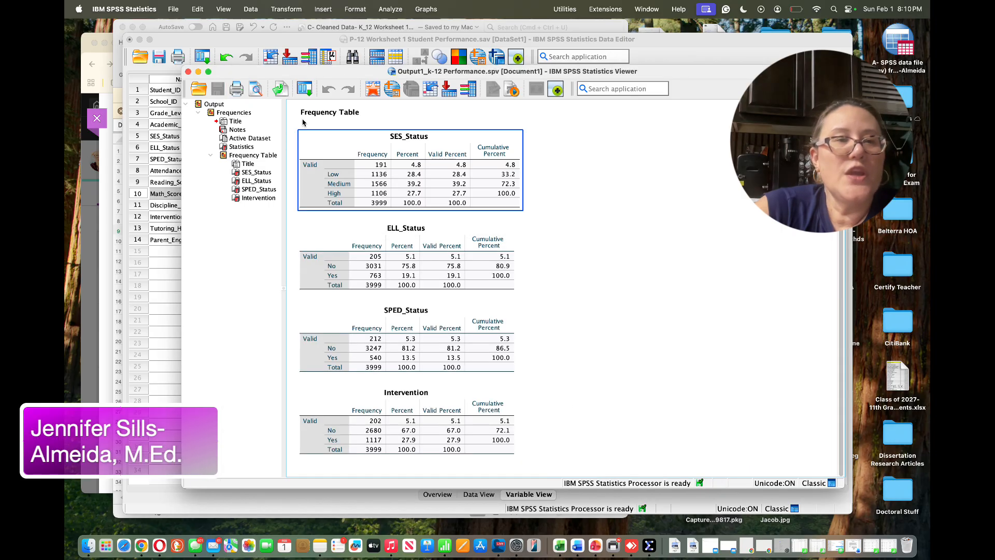
Run Descriptives on Attendance_Rate, Reading_Score and Math_Score
left_click_drag(236, 73, 251, 131)
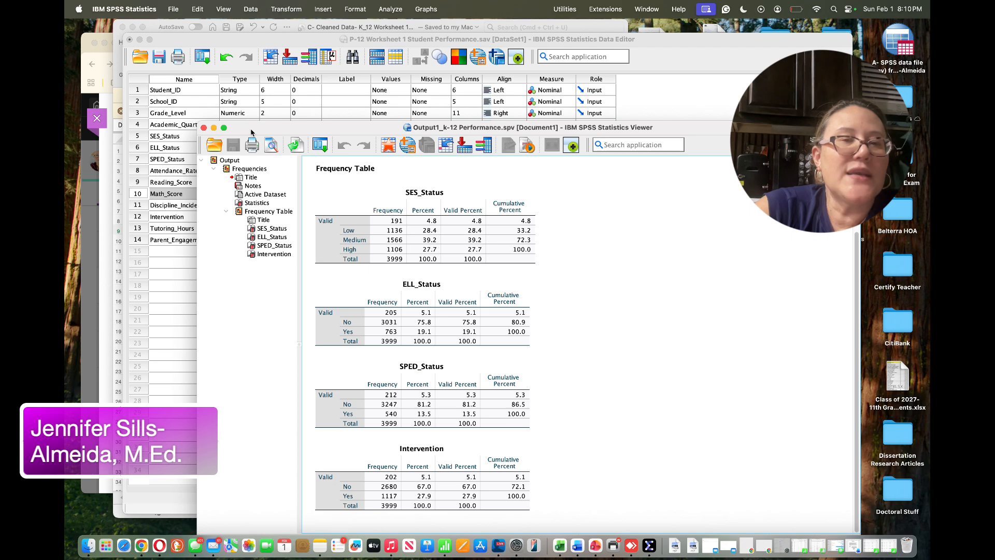
left_click(177, 295)
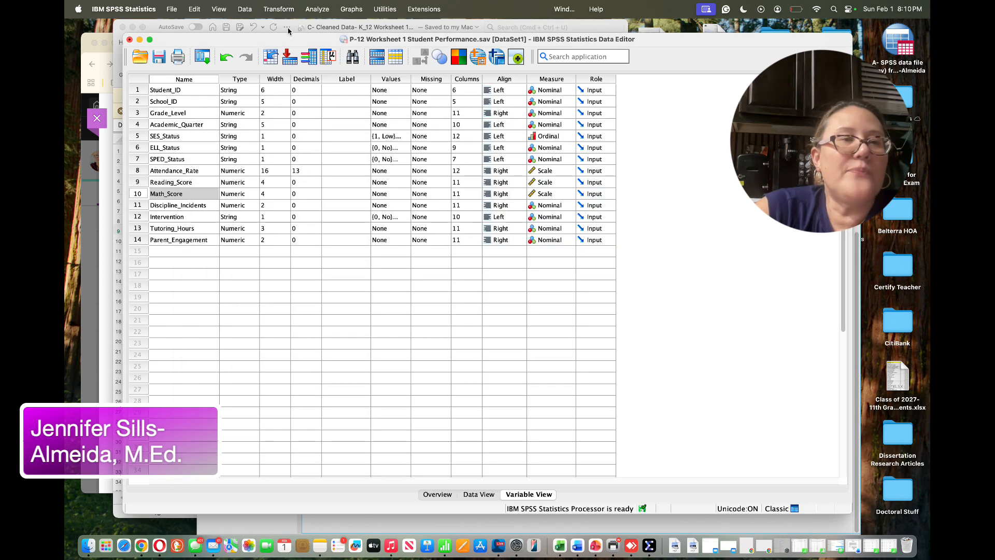
left_click(317, 8)
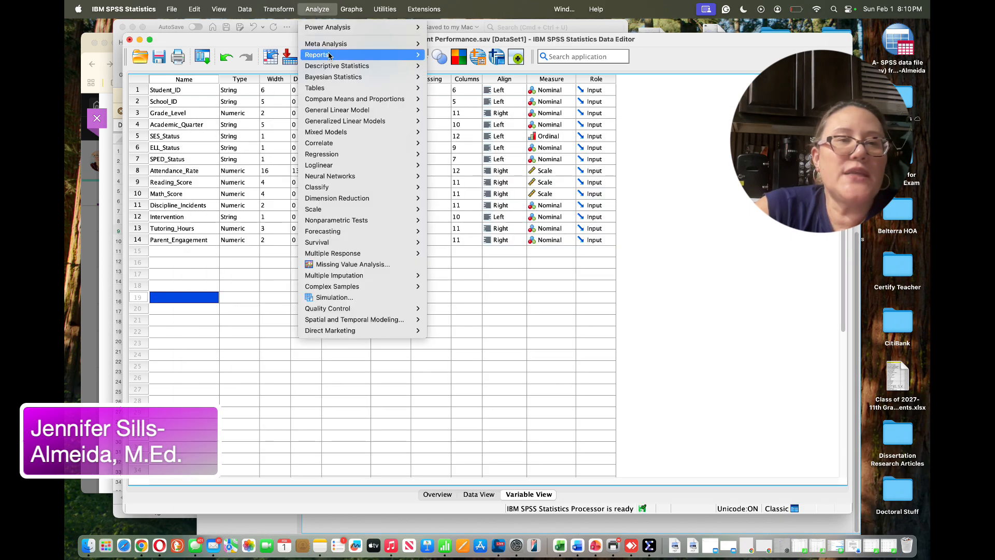
mouse_move(342, 65)
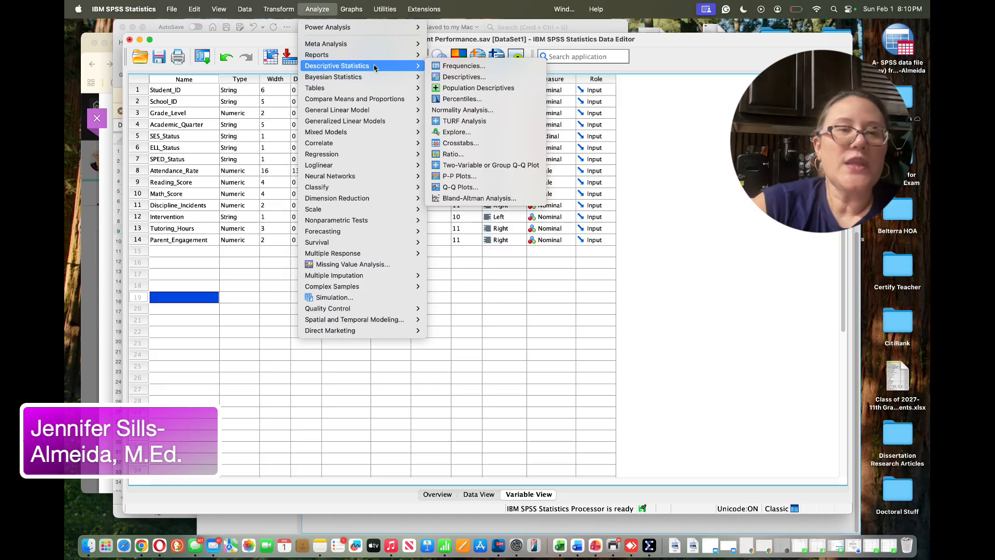
left_click(448, 77)
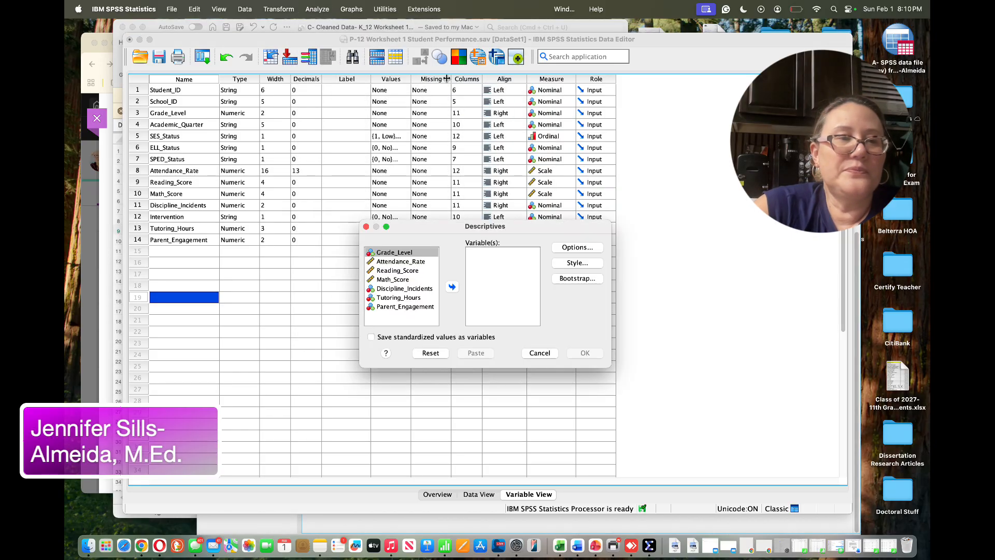
left_click(401, 262)
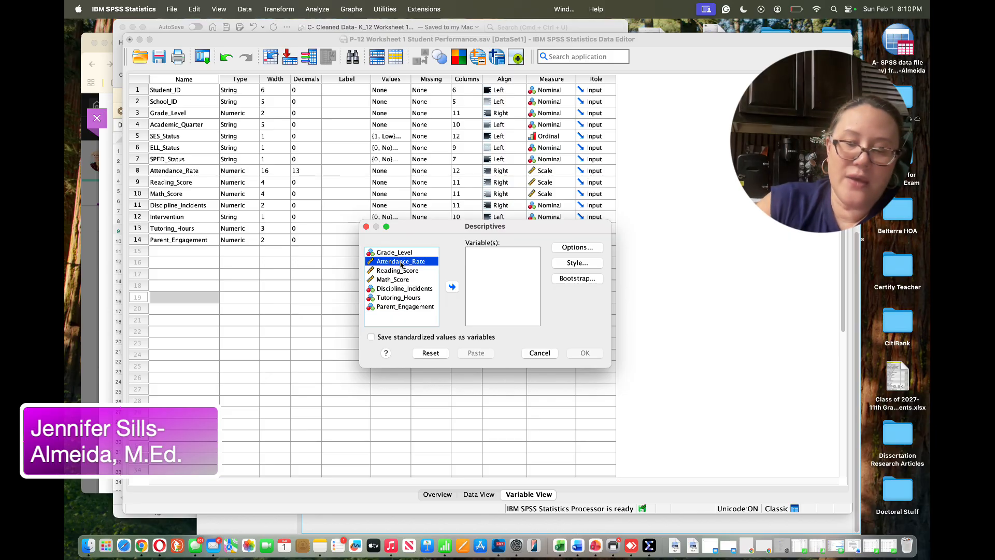
key("shift+Down")
key("shift+Down")
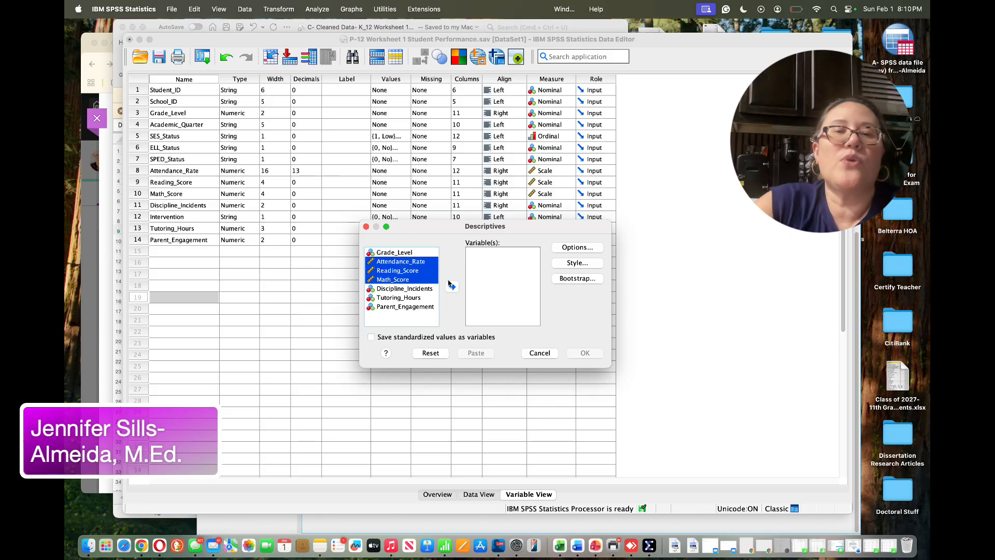
left_click(452, 287)
left_click(584, 355)
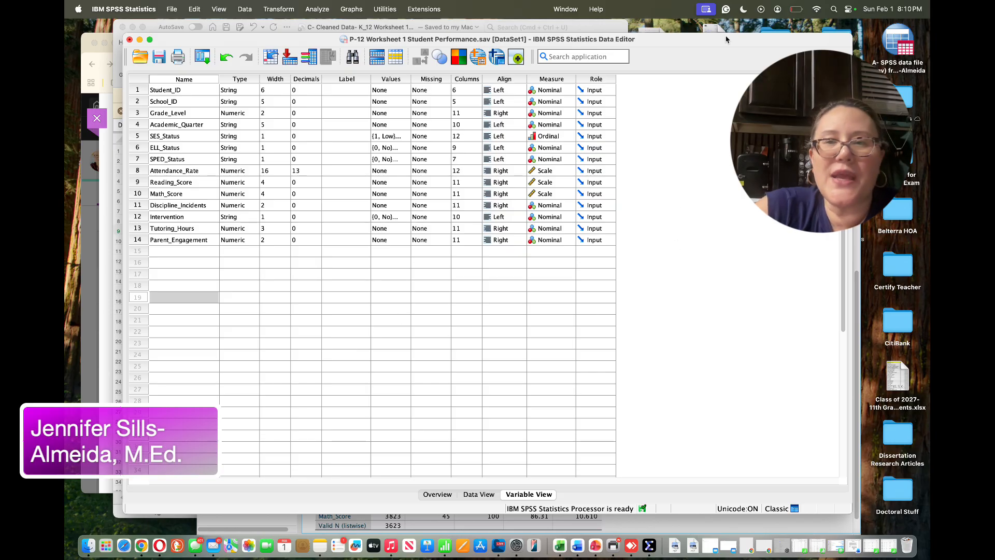
Review the descriptive statistics table, then close the output viewer and save its contents
left_click_drag(729, 43, 652, 154)
left_click(742, 131)
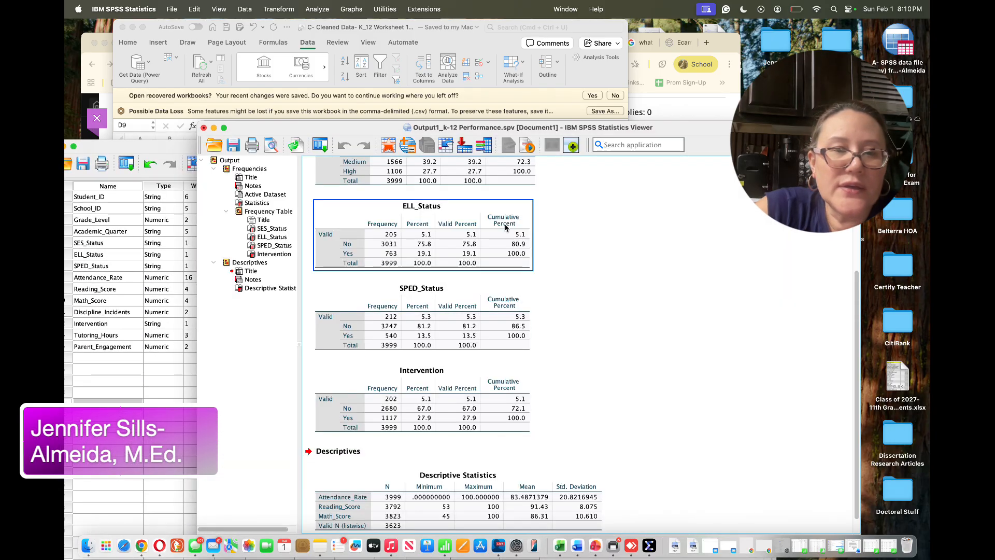
scroll(503, 227, "up", 1)
scroll(504, 227, "up", 3)
scroll(504, 227, "down", 4)
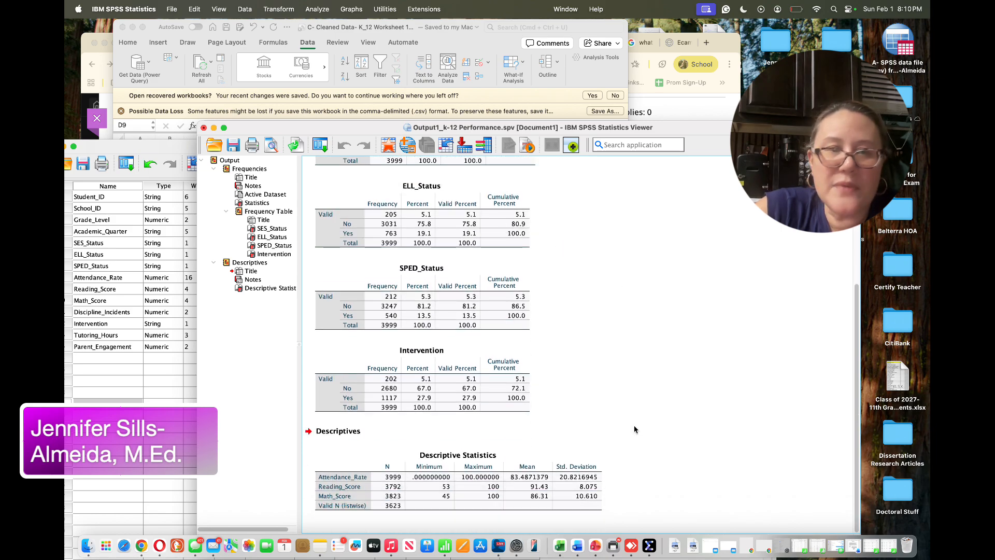
left_click(204, 128)
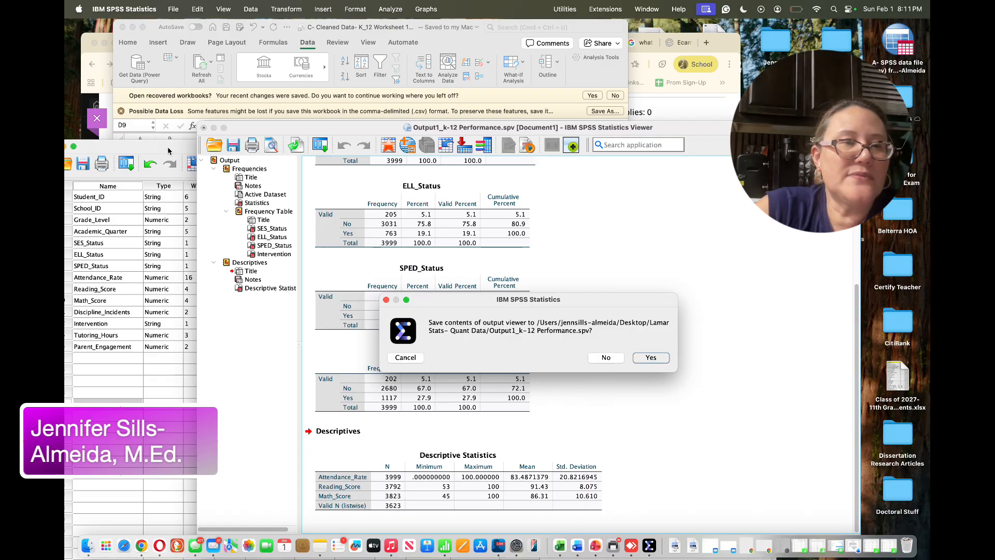
key("Return")
Check the data view briefly and return to the variable definitions
left_click_drag(648, 150, 668, 52)
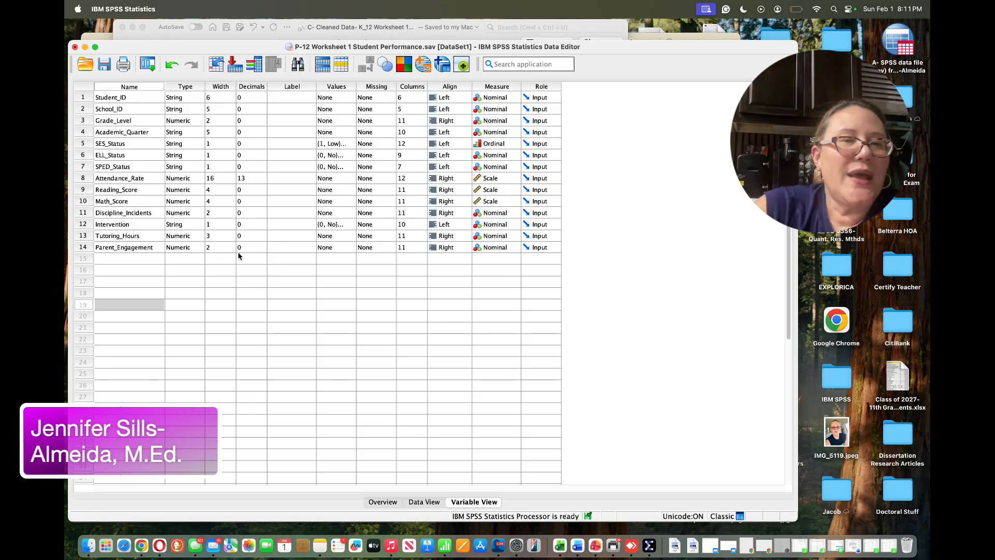
left_click(129, 105)
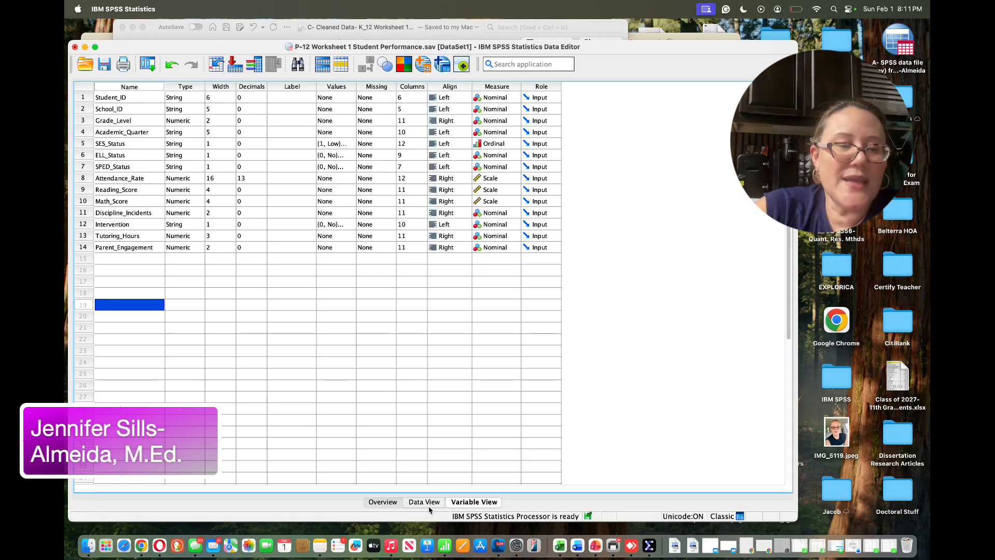
left_click(430, 505)
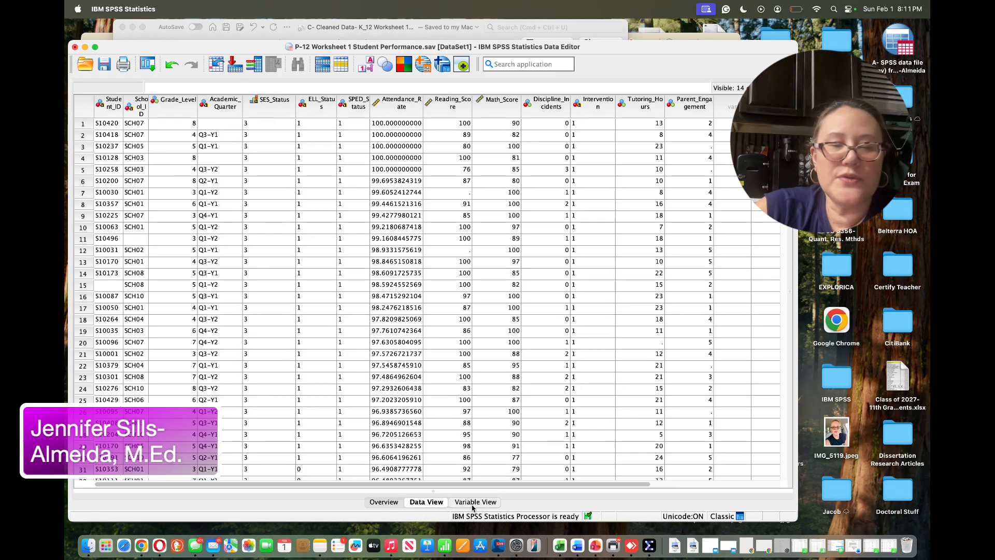
left_click(475, 503)
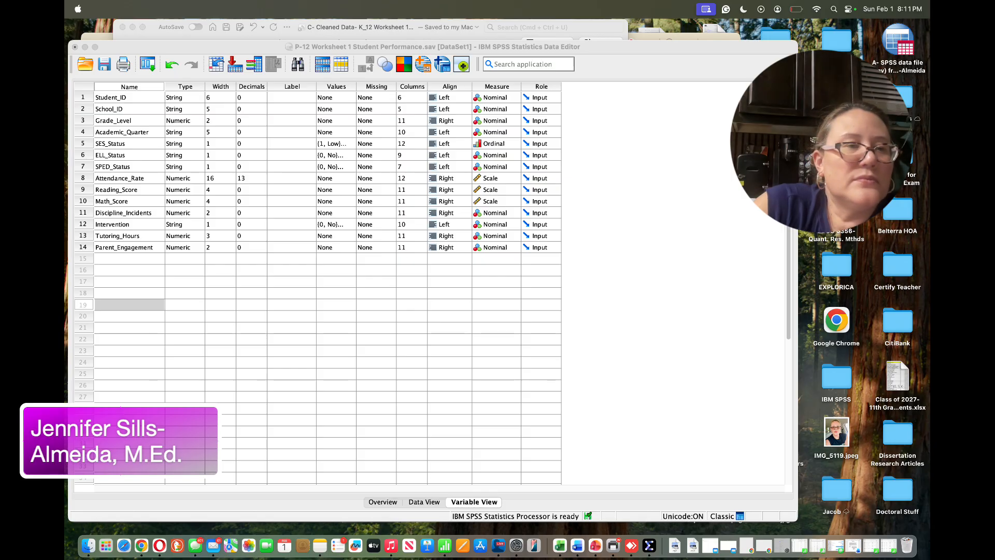
left_click(294, 282)
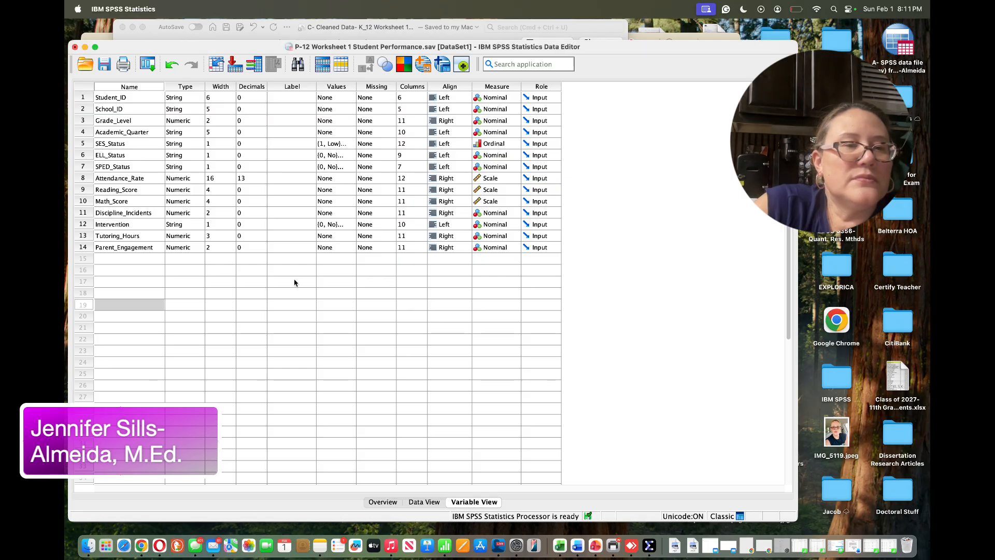
left_click(294, 282)
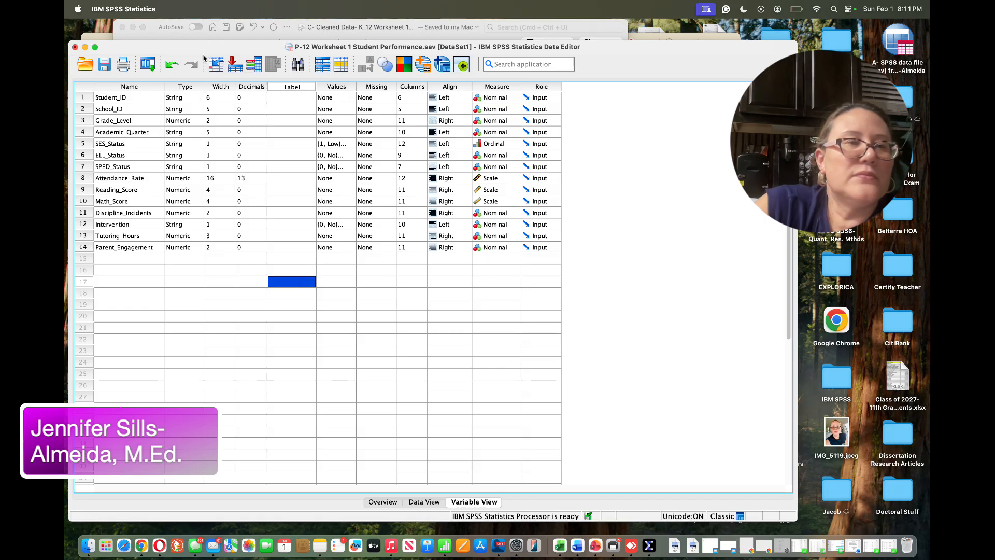
Switch to the browser showing the VRJ #1: SPSS Navigation & Data Entry assignment page
left_click_drag(205, 50, 207, 163)
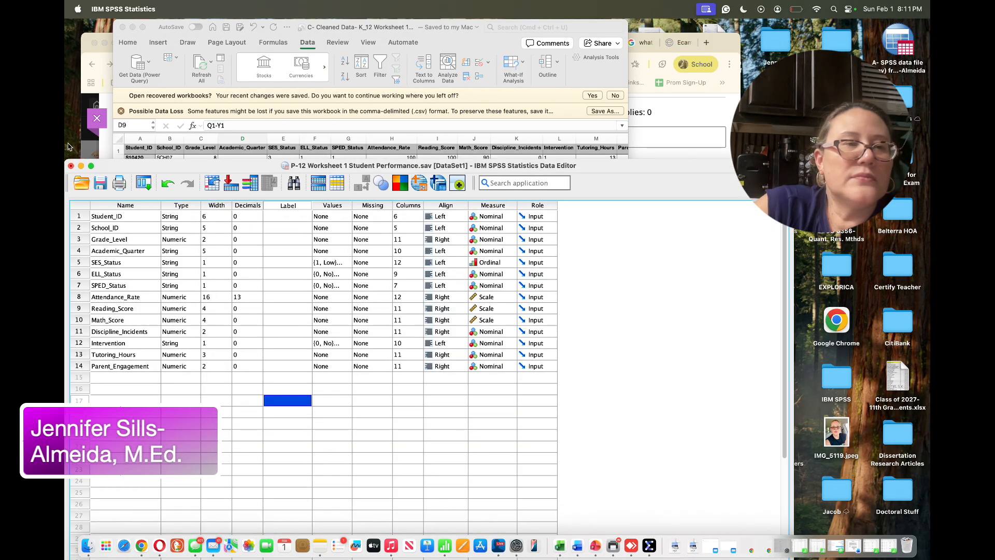
left_click(132, 28)
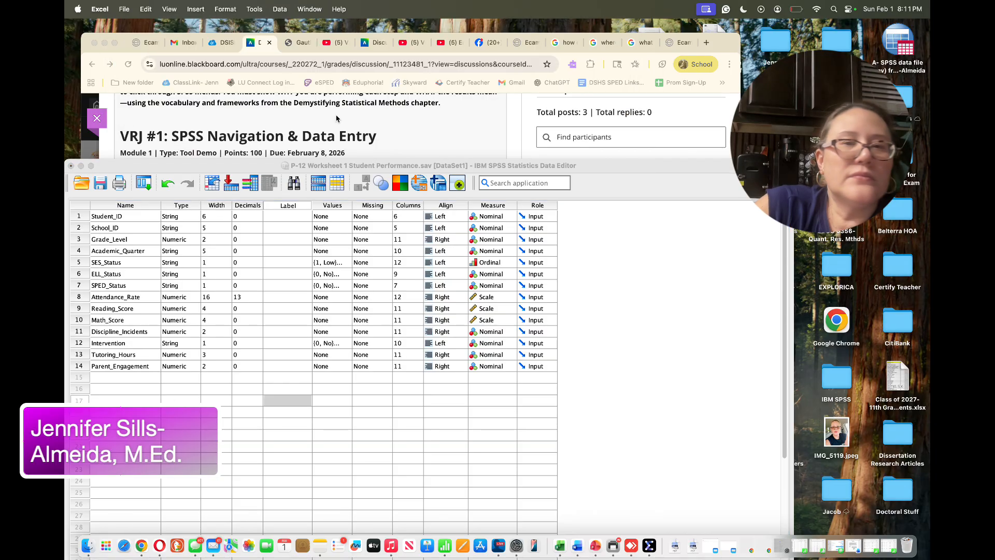